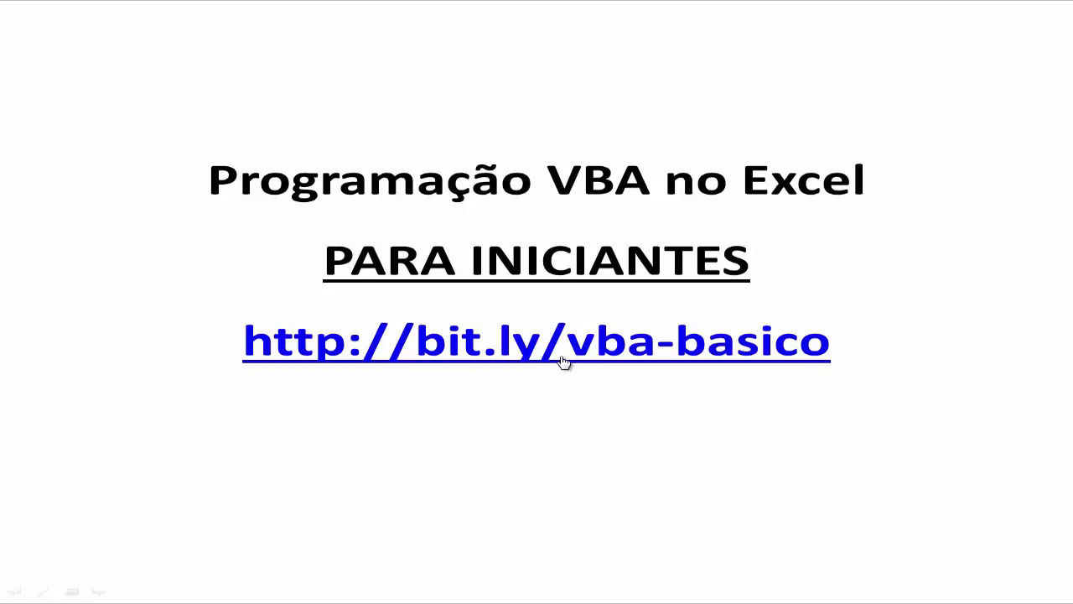
Advance the course presentation from the title slide to the next slide
{"action": "left_click", "coordinate": [491, 394]}
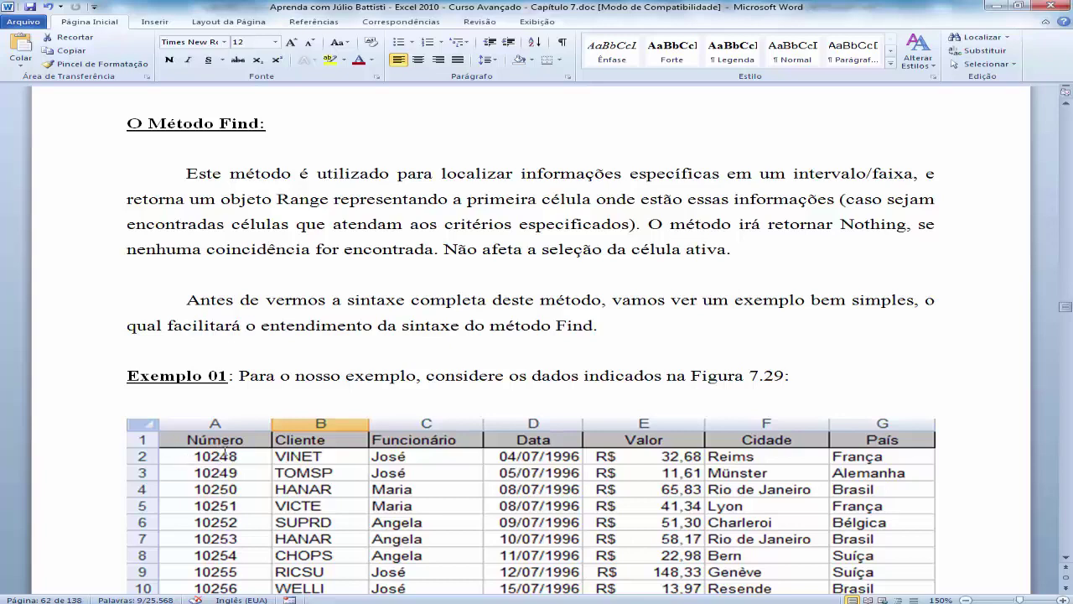
Scroll the Word chapter down to Exemplo 01's 'Figura 7.29 – Lista de Pedidos' order table
{"action": "scroll", "coordinate": [224, 450], "scroll_direction": "down", "scroll_amount": 2}
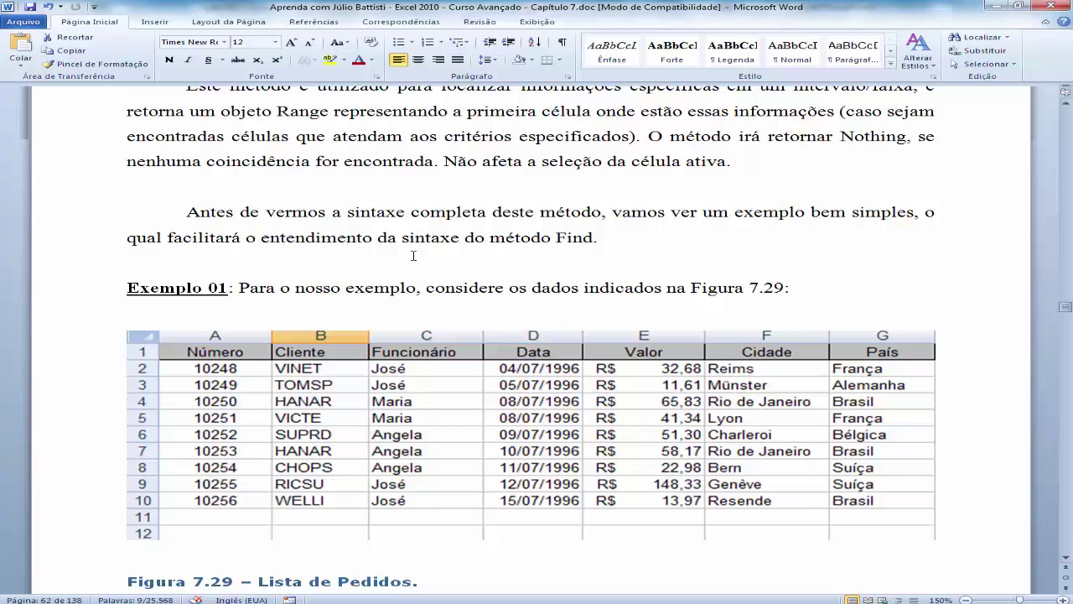
{"action": "scroll", "coordinate": [444, 247], "scroll_direction": "down", "scroll_amount": 1}
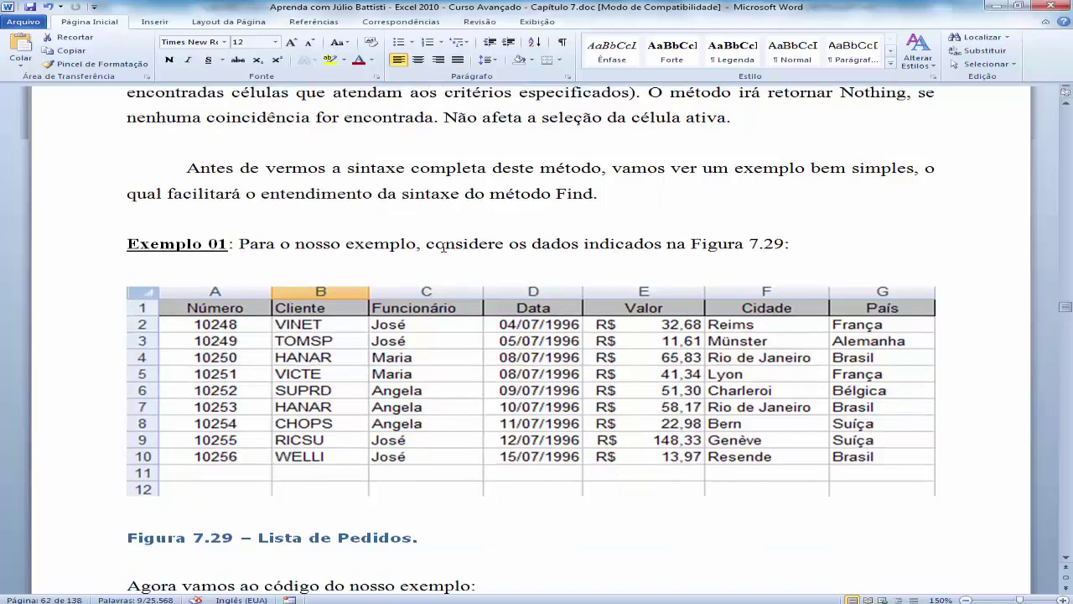
{"action": "scroll", "coordinate": [460, 197], "scroll_direction": "down", "scroll_amount": 3}
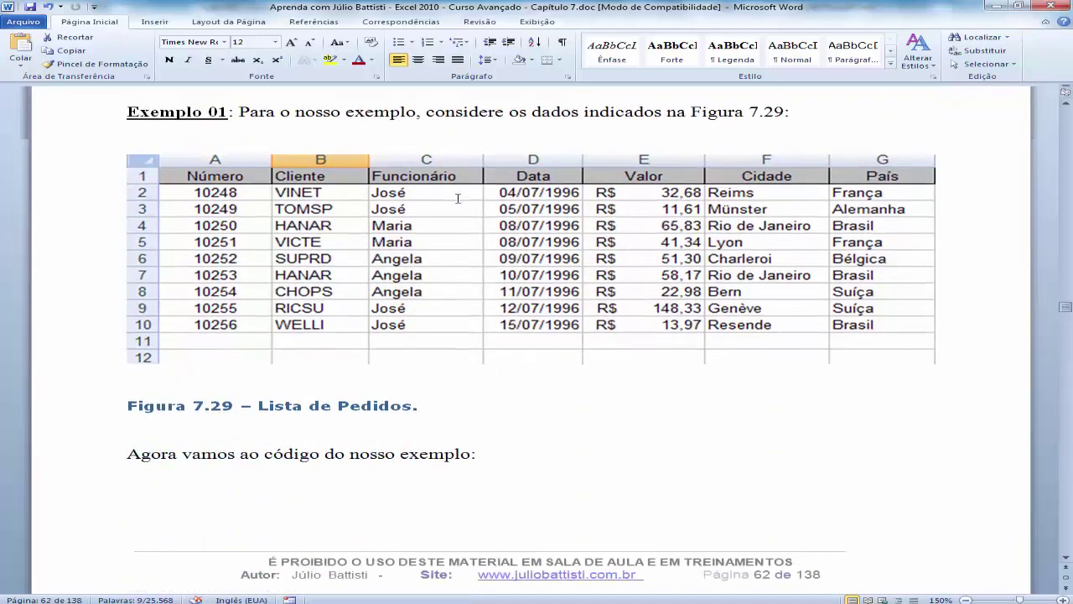
{"action": "mouse_move", "coordinate": [785, 603]}
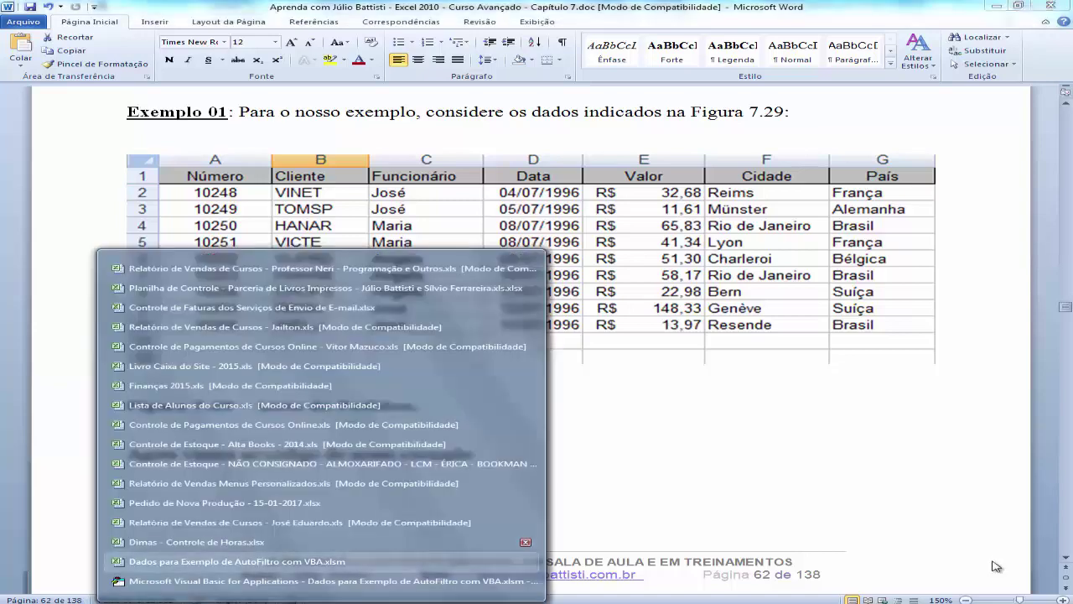
Bring the Excel order workbook forward and AutoFit column C to fit Funcionário
{"action": "key", "text": "Return"}
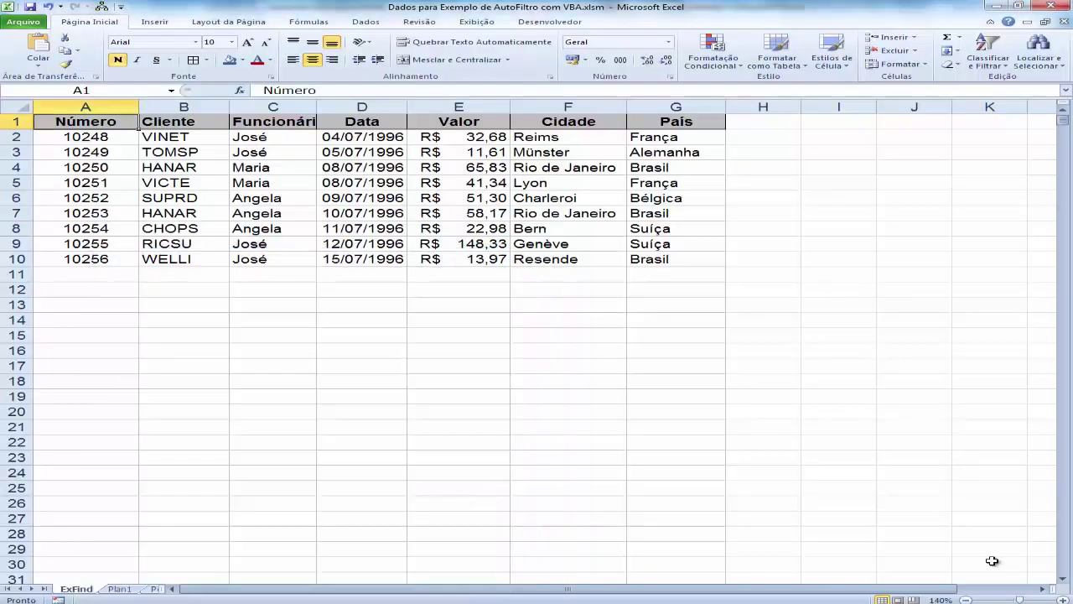
{"action": "key", "text": "alt+h"}
{"action": "key", "text": "o"}
{"action": "key", "text": "i"}
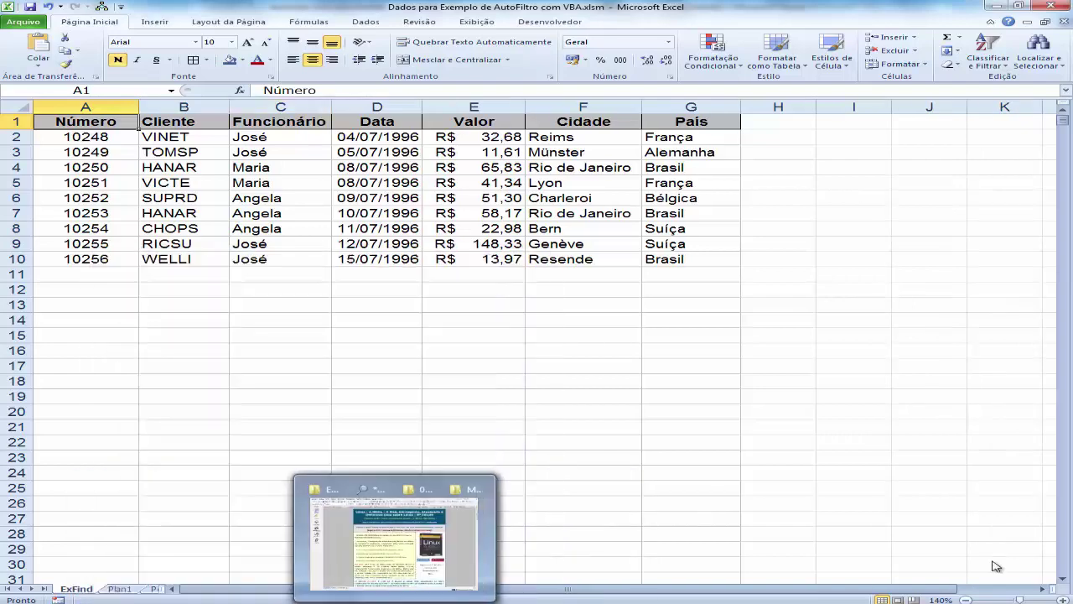
Return to the Word chapter at the example code starting with 'Dim rng As Range'
{"action": "key", "text": "Right"}
{"action": "key", "text": "Right"}
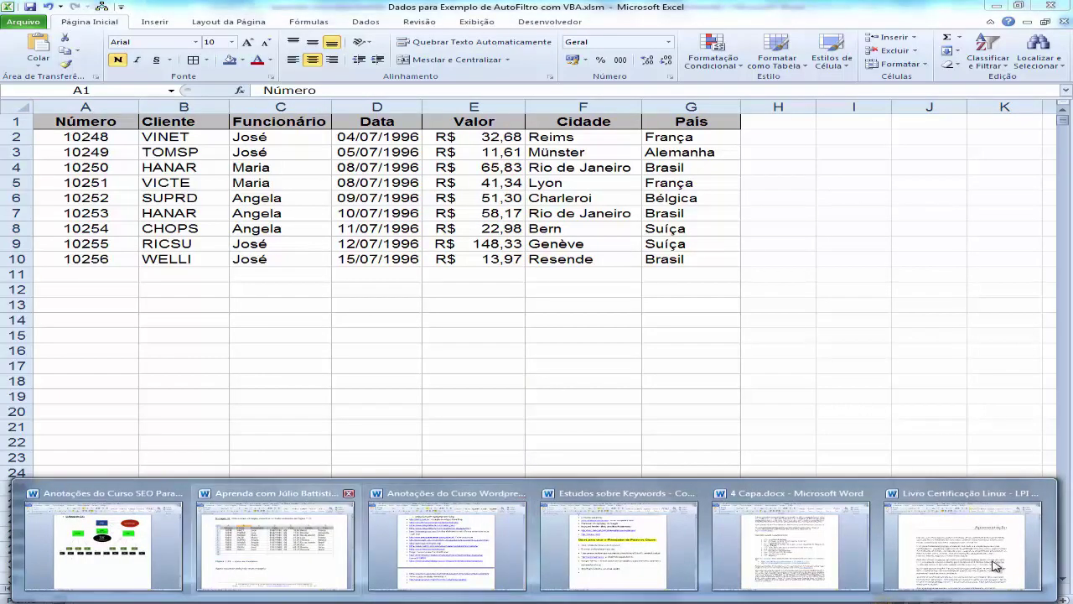
{"action": "key", "text": "Return"}
{"action": "scroll", "coordinate": [994, 561], "scroll_direction": "down", "scroll_amount": 2}
Copy the Exemplo 01 code block from Word and bring up the VBA editor showing TesteCopia
{"action": "scroll", "coordinate": [994, 560], "scroll_direction": "down", "scroll_amount": 2}
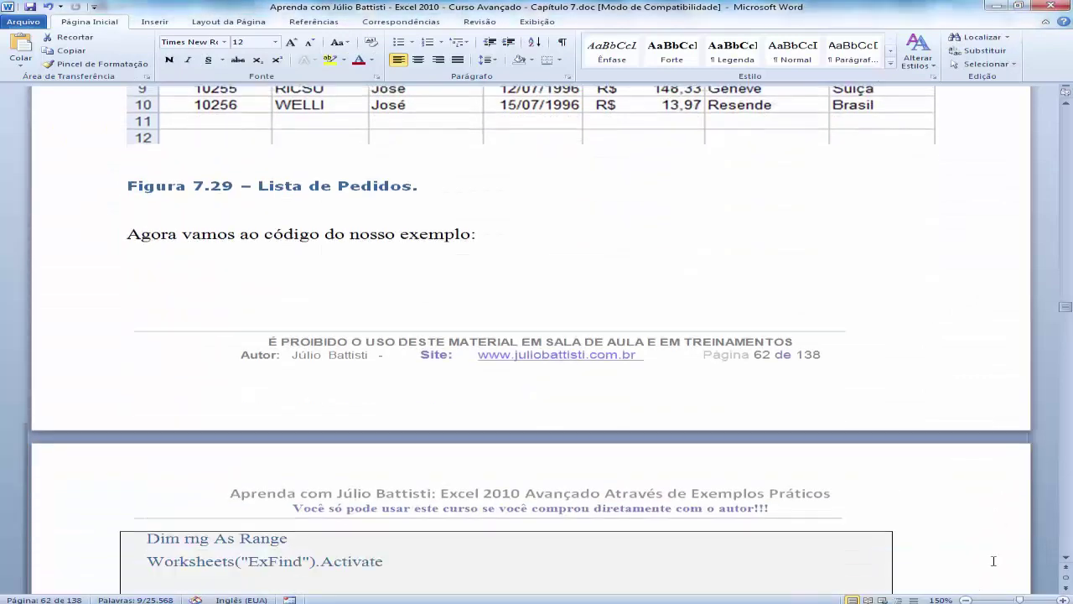
{"action": "scroll", "coordinate": [993, 560], "scroll_direction": "down", "scroll_amount": 4}
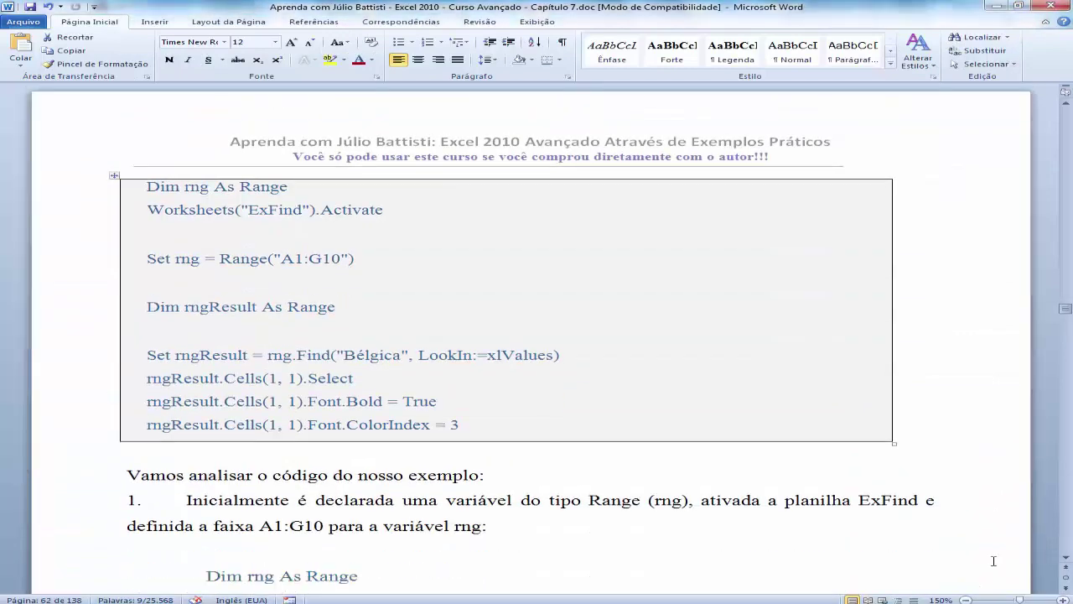
{"action": "key", "text": "ctrl+shift+Up"}
{"action": "key", "text": "ctrl+shift+Up"}
{"action": "key", "text": "ctrl+shift+Up"}
{"action": "key", "text": "ctrl+shift+Up"}
{"action": "key", "text": "ctrl+shift+Up"}
{"action": "key", "text": "ctrl+shift+Up"}
{"action": "key", "text": "ctrl+shift+Up"}
{"action": "key", "text": "ctrl+shift+Up"}
{"action": "key", "text": "ctrl+shift+Up"}
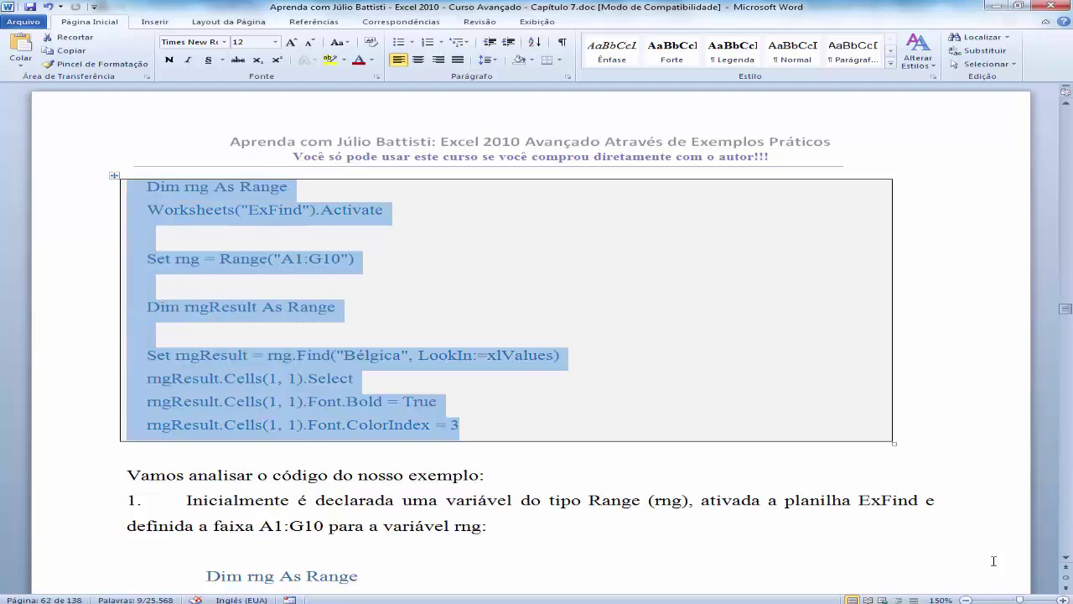
{"action": "key", "text": "ctrl+shift+Up"}
{"action": "key", "text": "ctrl+c"}
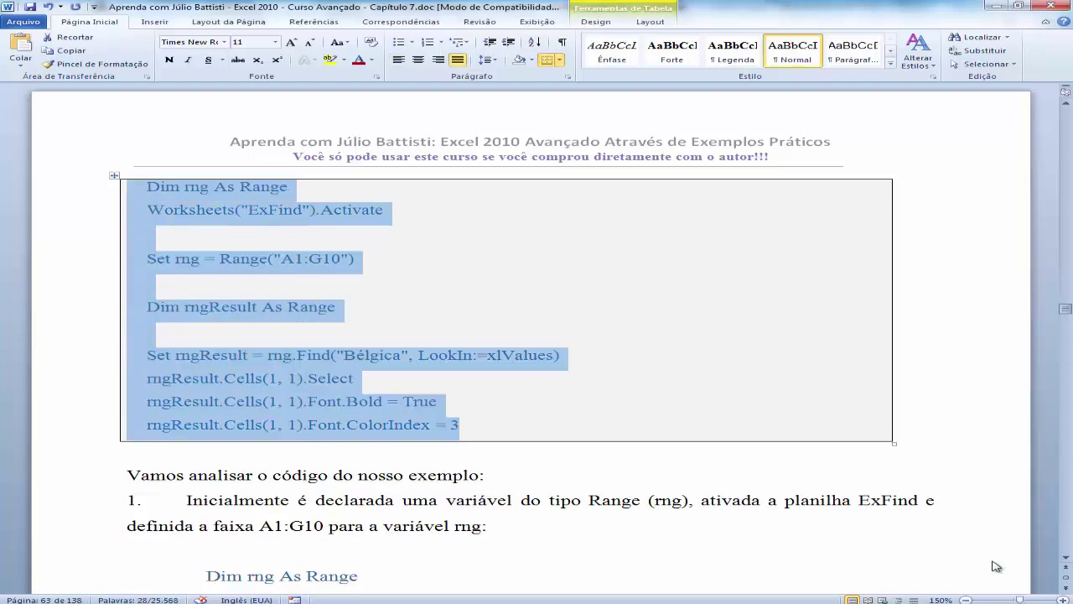
{"action": "key", "text": "alt+Tab"}
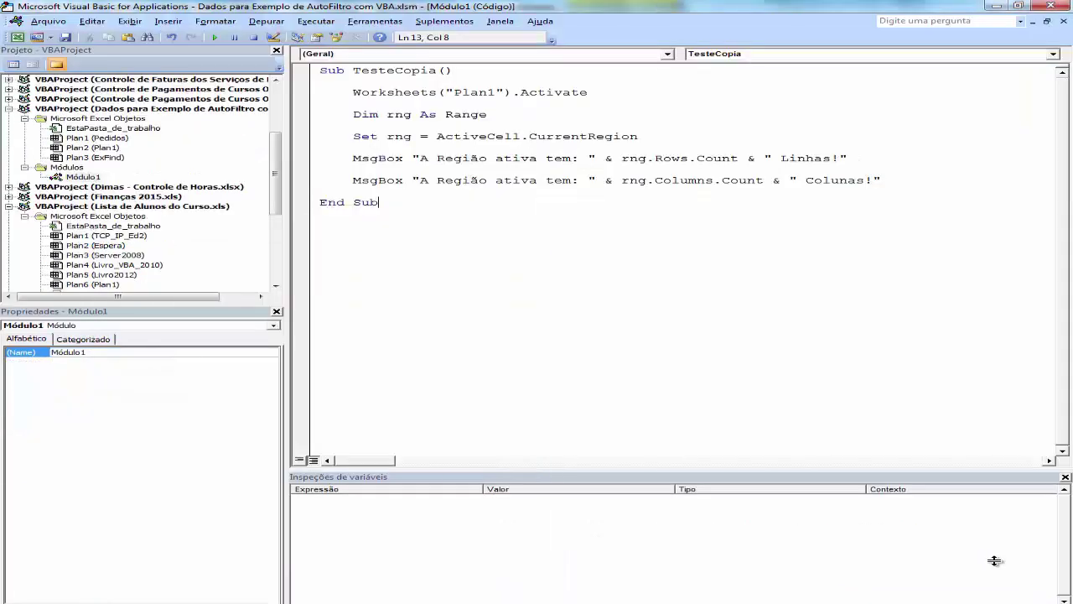
Glance at the ExFind sheet, then delete the old TesteCopia macro body in Módulo1
{"action": "key", "text": "alt+F11"}
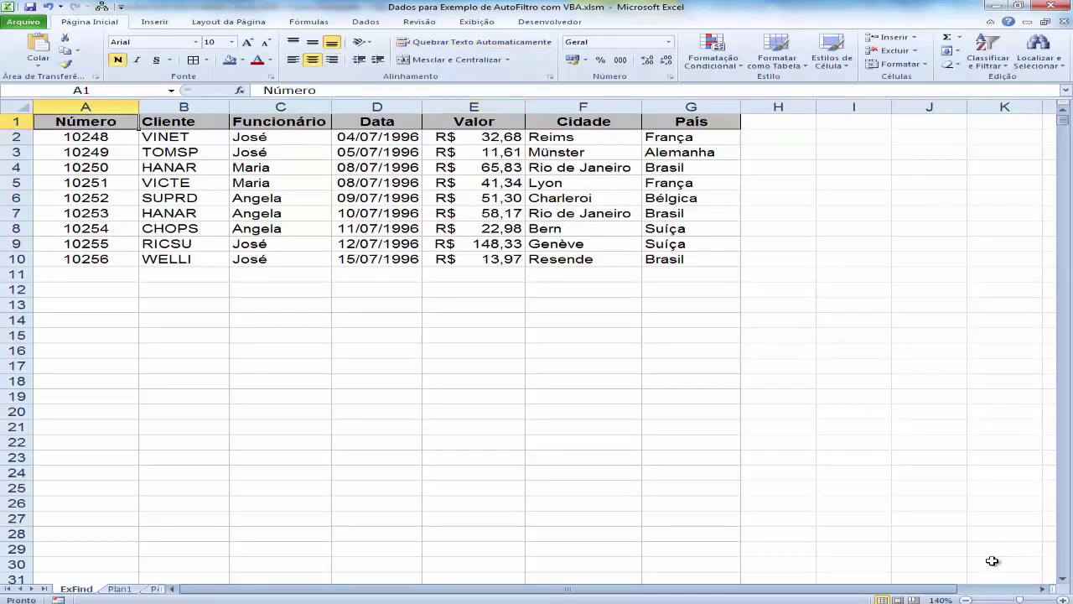
{"action": "key", "text": "alt+F11"}
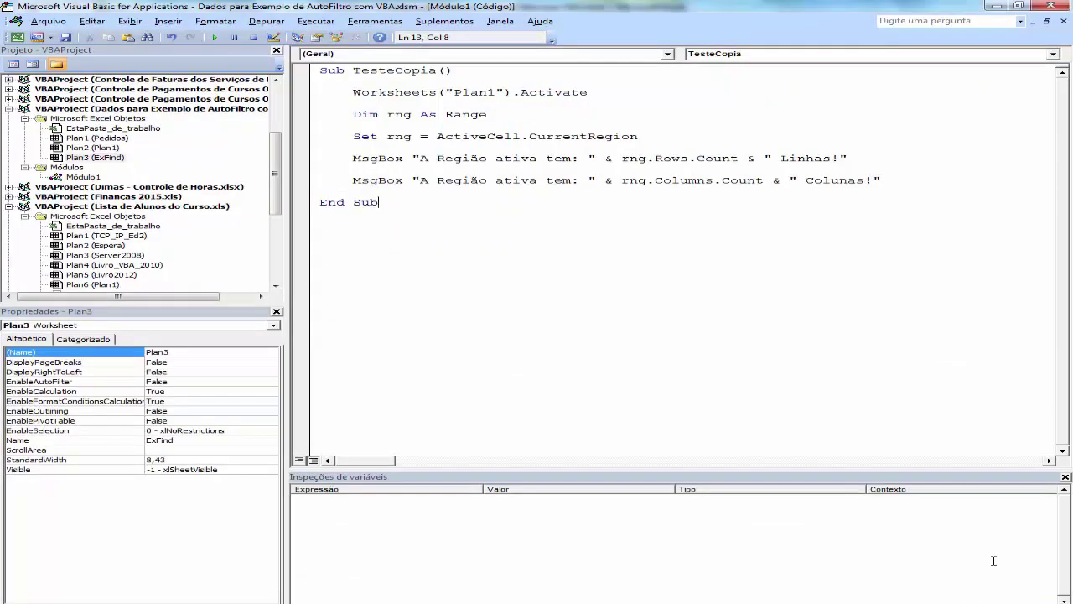
{"action": "key", "text": "Up"}
{"action": "key", "text": "shift+Up"}
{"action": "key", "text": "shift+Up"}
{"action": "key", "text": "shift+Up"}
{"action": "key", "text": "shift+Up"}
{"action": "key", "text": "shift+Up"}
{"action": "key", "text": "shift+Up"}
{"action": "key", "text": "shift+Up"}
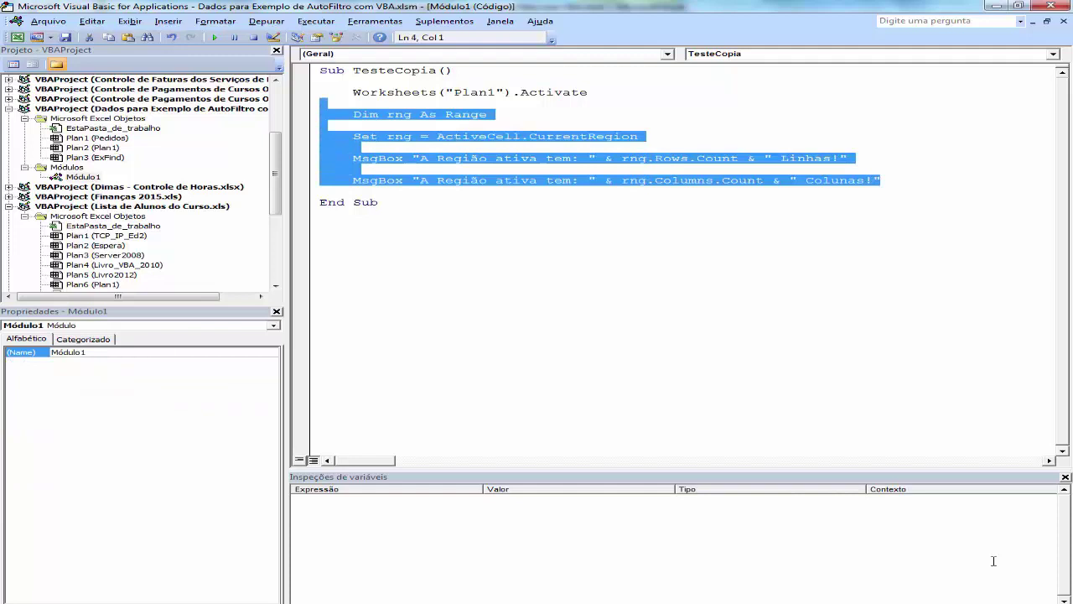
{"action": "key", "text": "shift+Up"}
{"action": "key", "text": "Delete"}
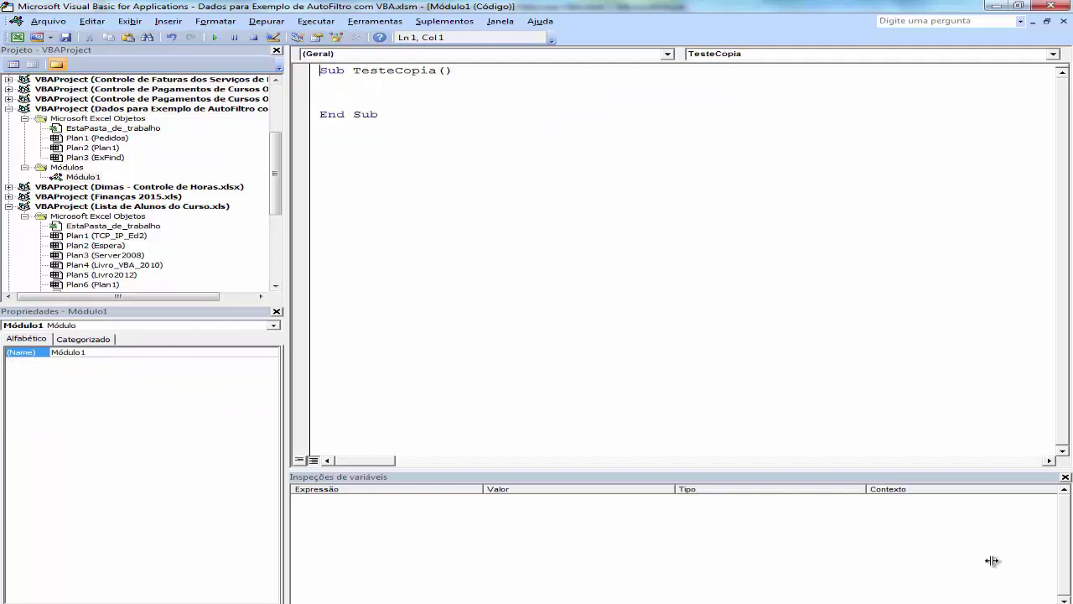
Rename the macro from TesteCopia to TesteMetodoFind
{"action": "key", "text": "Right"}
{"action": "key", "text": "Right"}
{"action": "key", "text": "Right"}
{"action": "key", "text": "Right"}
{"action": "key", "text": "Right"}
{"action": "key", "text": "Right"}
{"action": "key", "text": "Left"}
{"action": "key", "text": "shift+Right"}
{"action": "key", "text": "shift+Right"}
{"action": "key", "text": "shift+Right"}
{"action": "key", "text": "shift+Right"}
{"action": "key", "text": "shift+Right"}
{"action": "type", "text": "MetodoF"}
{"action": "type", "text": "ind"}
{"action": "key", "text": "Return"}
Paste the copied Find example code and add a blank line above the Worksheets line
{"action": "key", "text": "ctrl+v"}
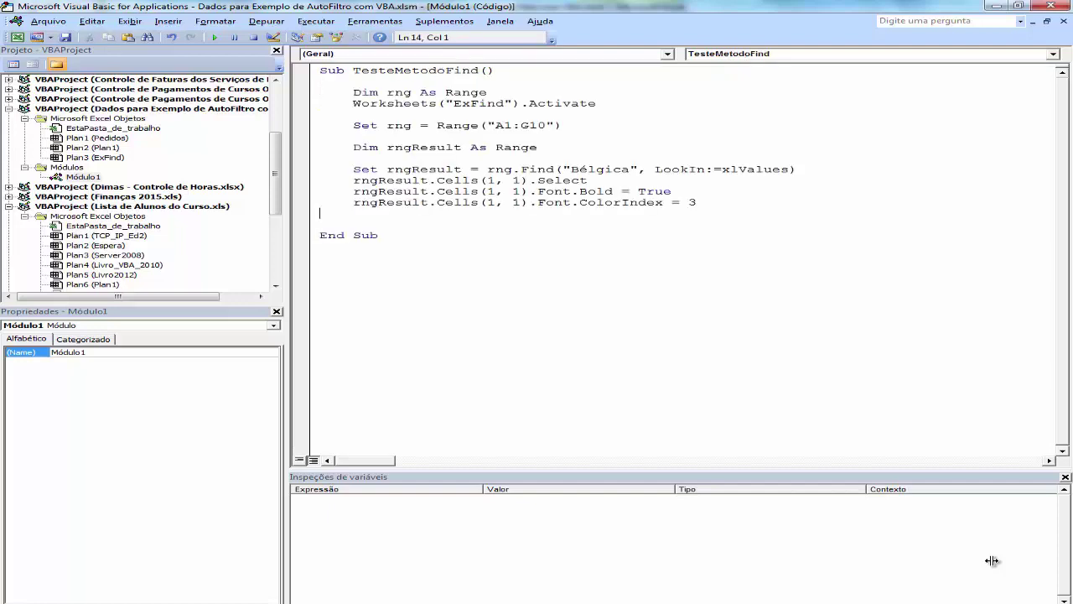
{"action": "key", "text": "Up"}
{"action": "key", "text": "Up"}
{"action": "key", "text": "Up"}
{"action": "key", "text": "Up"}
{"action": "key", "text": "Up"}
{"action": "key", "text": "Up"}
{"action": "key", "text": "Up"}
{"action": "key", "text": "Up"}
{"action": "key", "text": "Return"}
{"action": "key", "text": "Up"}
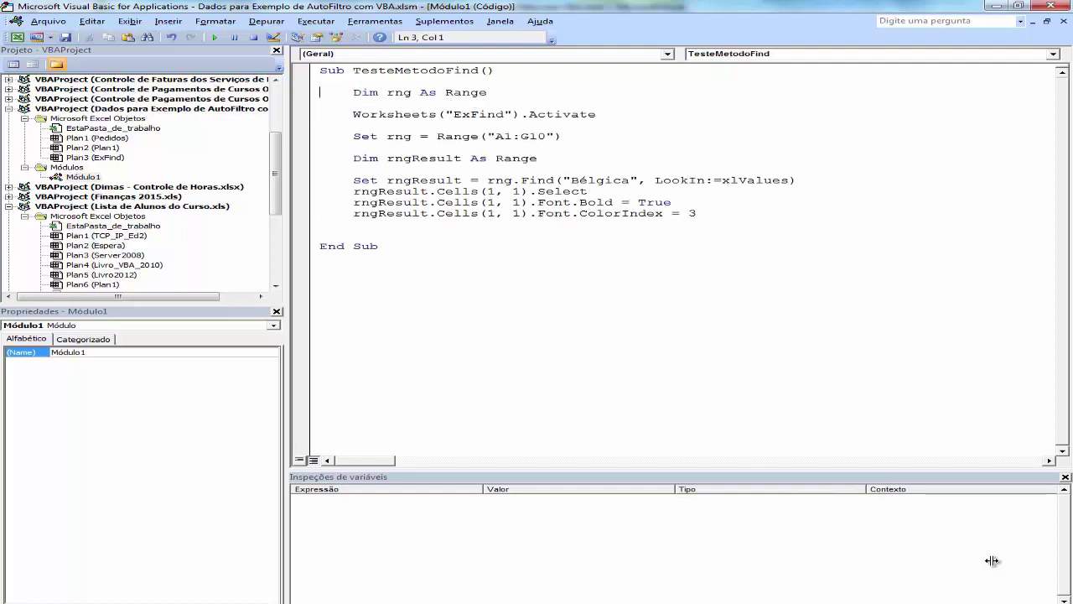
{"action": "key", "text": "End"}
{"action": "key", "text": "Down"}
{"action": "key", "text": "Down"}
{"action": "key", "text": "super+6"}
{"action": "key", "text": "super+6"}
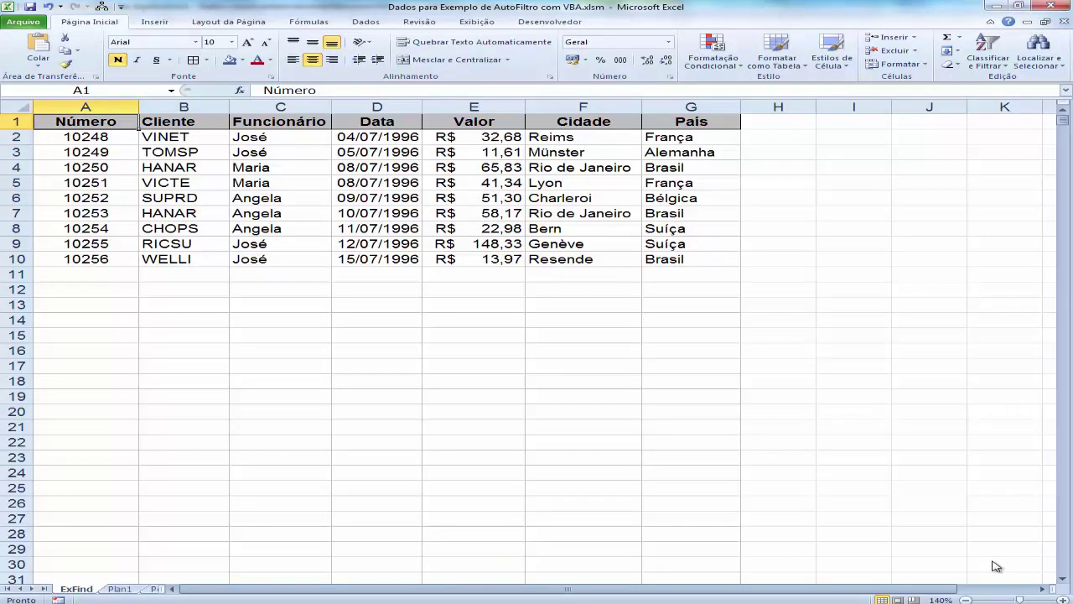
{"action": "key", "text": "super+6"}
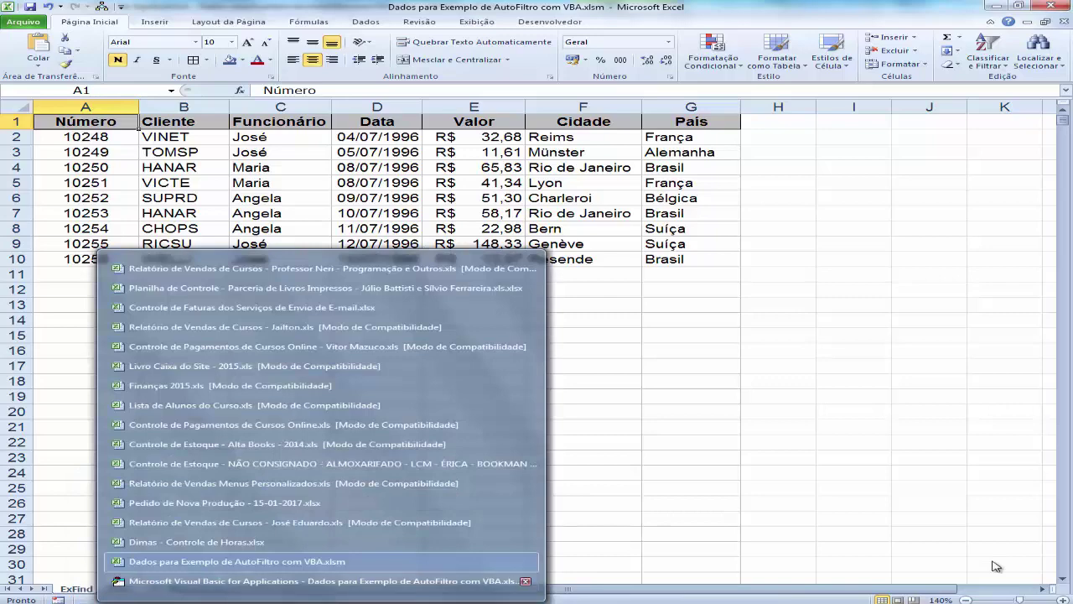
{"action": "key", "text": "super+6"}
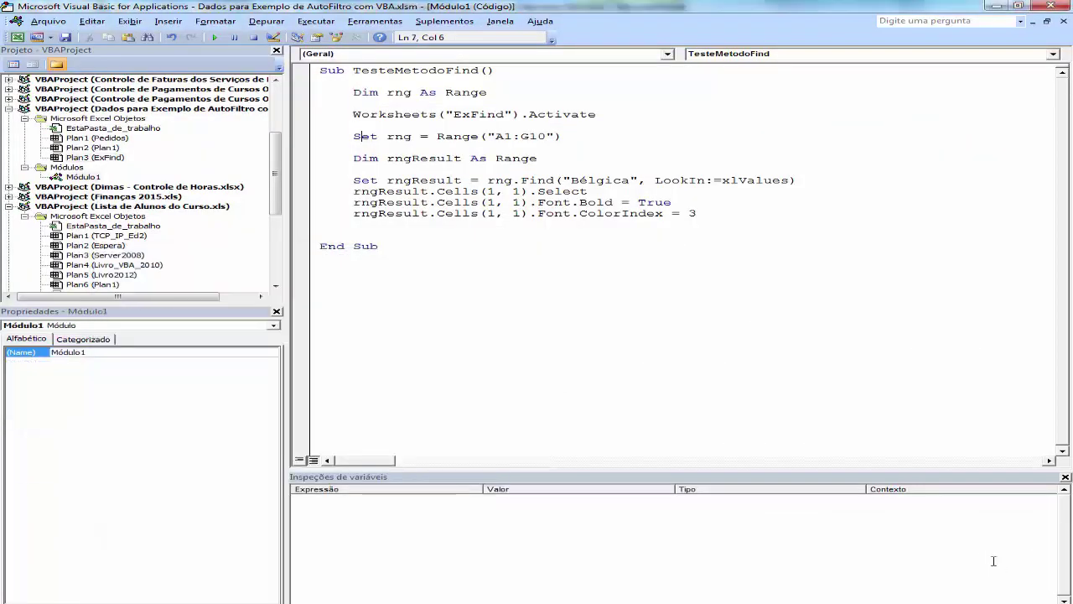
{"action": "key", "text": "ctrl+Right"}
{"action": "key", "text": "shift+Right"}
{"action": "key", "text": "shift+Right"}
{"action": "key", "text": "shift+Right"}
{"action": "key", "text": "Left"}
{"action": "key", "text": "Left"}
{"action": "key", "text": "Left"}
{"action": "key", "text": "Right"}
{"action": "key", "text": "Right"}
{"action": "key", "text": "Right"}
{"action": "key", "text": "Right"}
{"action": "key", "text": "Right"}
{"action": "key", "text": "Right"}
{"action": "key", "text": "alt+F11"}
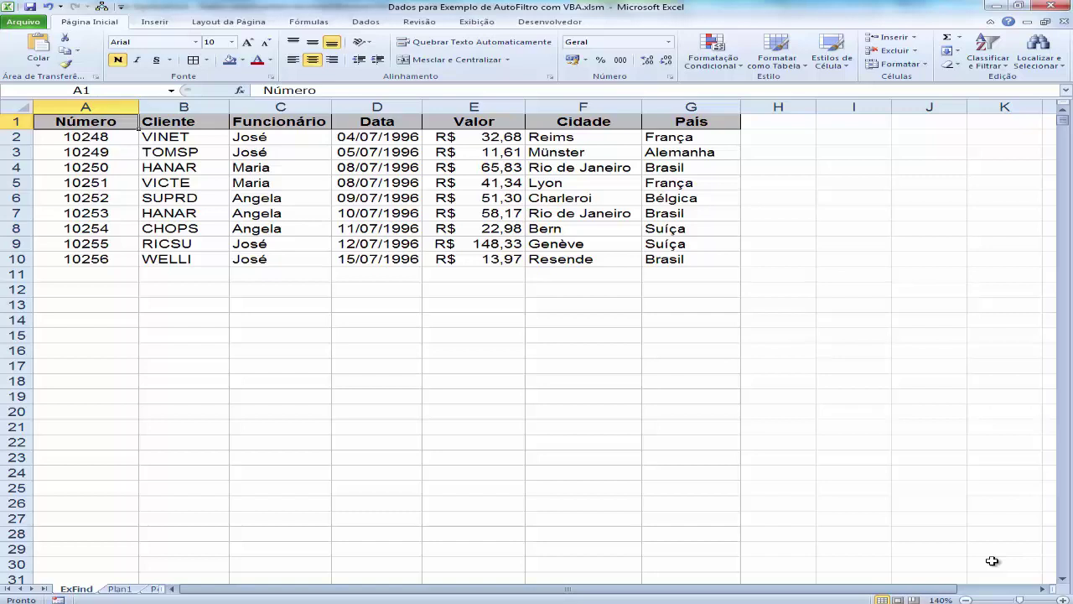
{"action": "key", "text": "ctrl+a"}
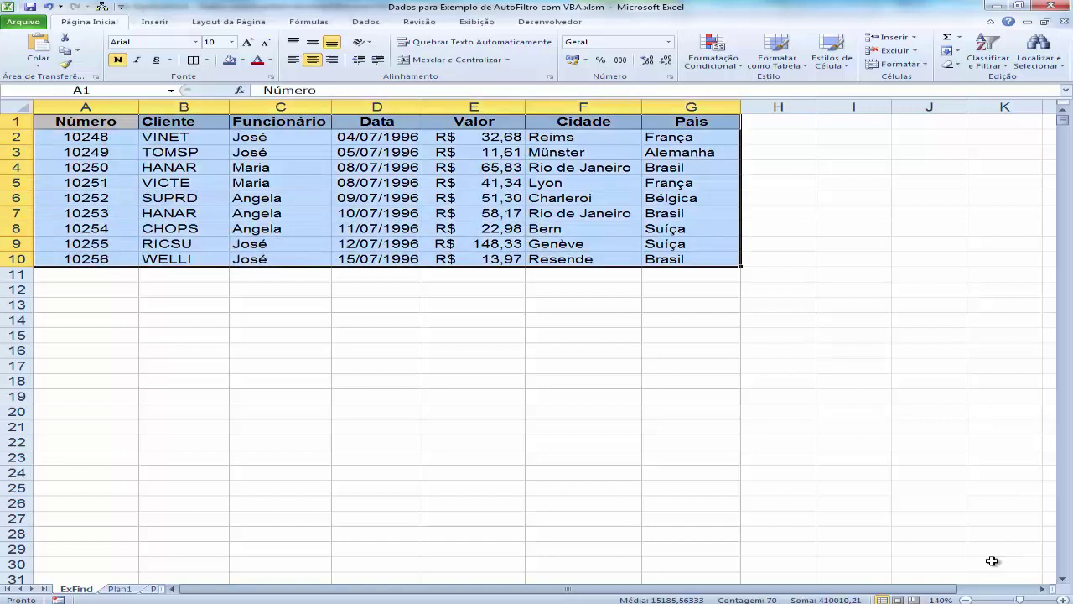
{"action": "key", "text": "ctrl+Home"}
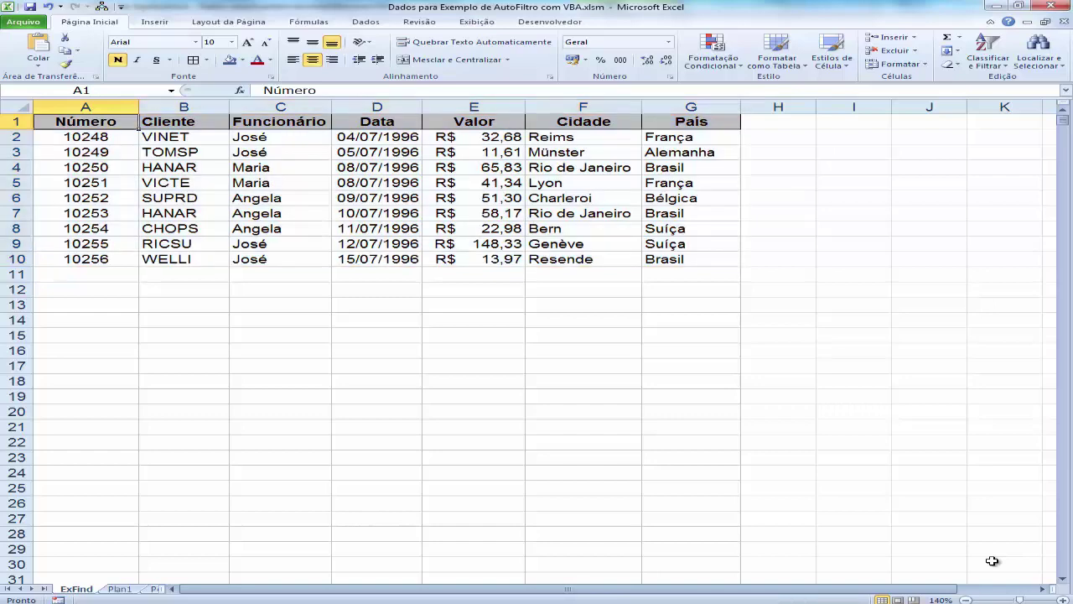
{"action": "key", "text": "alt+F11"}
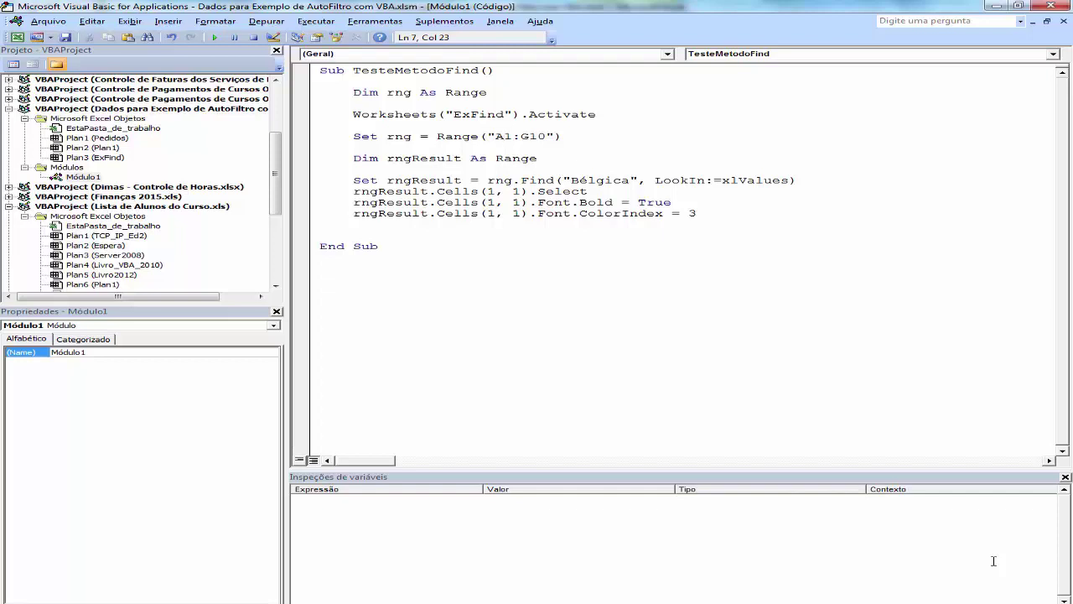
{"action": "key", "text": "End"}
{"action": "key", "text": "ctrl+shift+Left"}
{"action": "key", "text": "ctrl+shift+Left"}
{"action": "key", "text": "ctrl+shift+Left"}
{"action": "key", "text": "ctrl+shift+Left"}
{"action": "key", "text": "ctrl+shift+Left"}
{"action": "key", "text": "Left"}
{"action": "key", "text": "ctrl+Right"}
{"action": "key", "text": "ctrl+Right"}
{"action": "key", "text": "ctrl+Right"}
{"action": "key", "text": "shift+Right"}
{"action": "key", "text": "shift+Right"}
{"action": "key", "text": "shift+Right"}
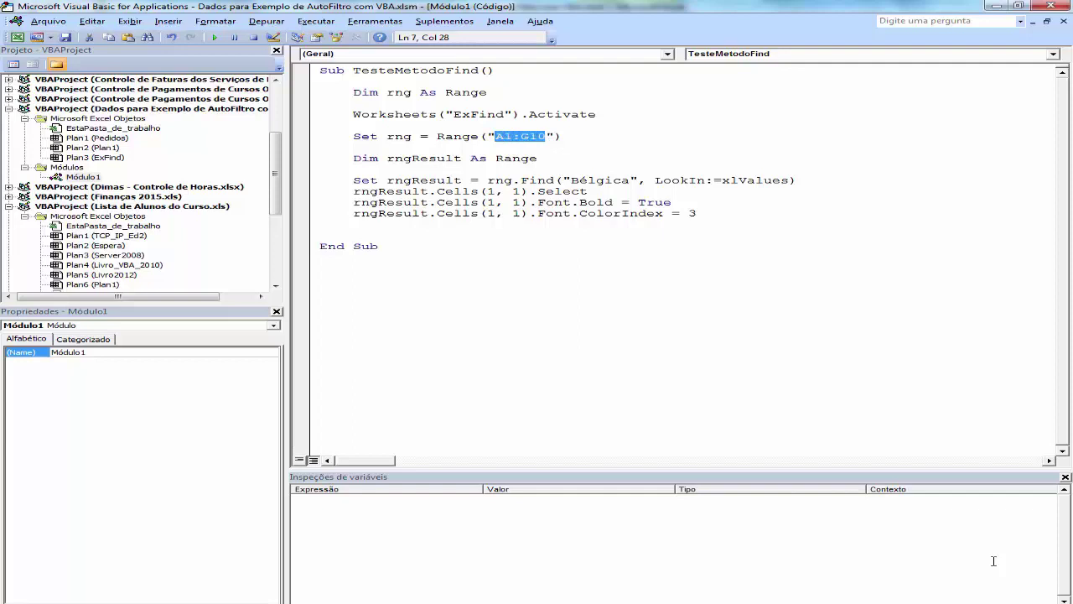
{"action": "key", "text": "Down"}
{"action": "key", "text": "Down"}
{"action": "key", "text": "Home"}
{"action": "key", "text": "Right"}
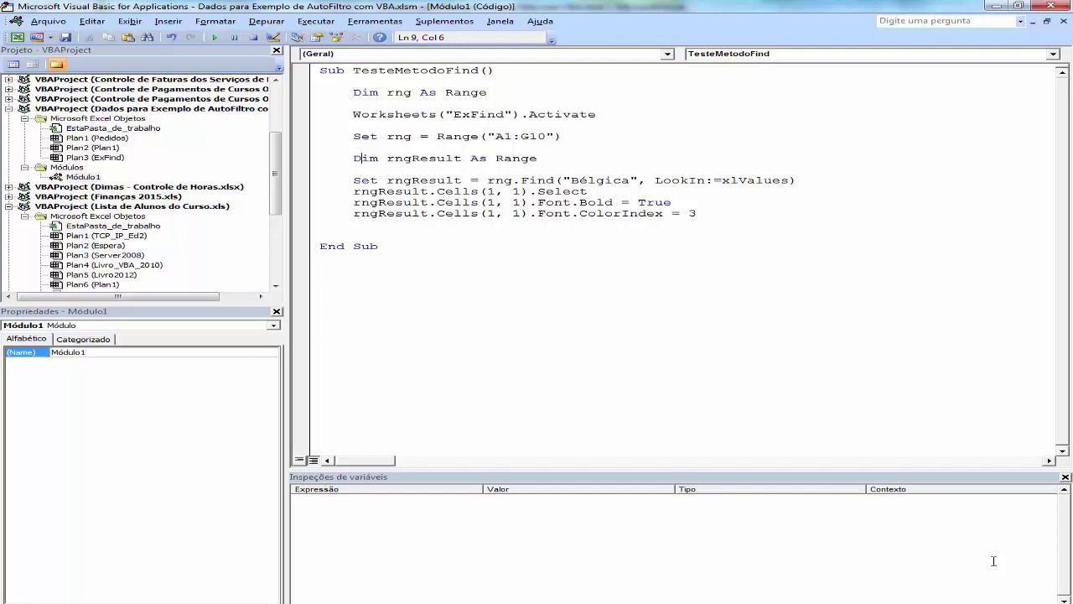
{"action": "key", "text": "End"}
{"action": "key", "text": "Down"}
{"action": "key", "text": "Down"}
{"action": "key", "text": "End"}
{"action": "key", "text": "Return"}
{"action": "key", "text": "Down"}
{"action": "key", "text": "Down"}
{"action": "key", "text": "Return"}
{"action": "key", "text": "Down"}
{"action": "key", "text": "Return"}
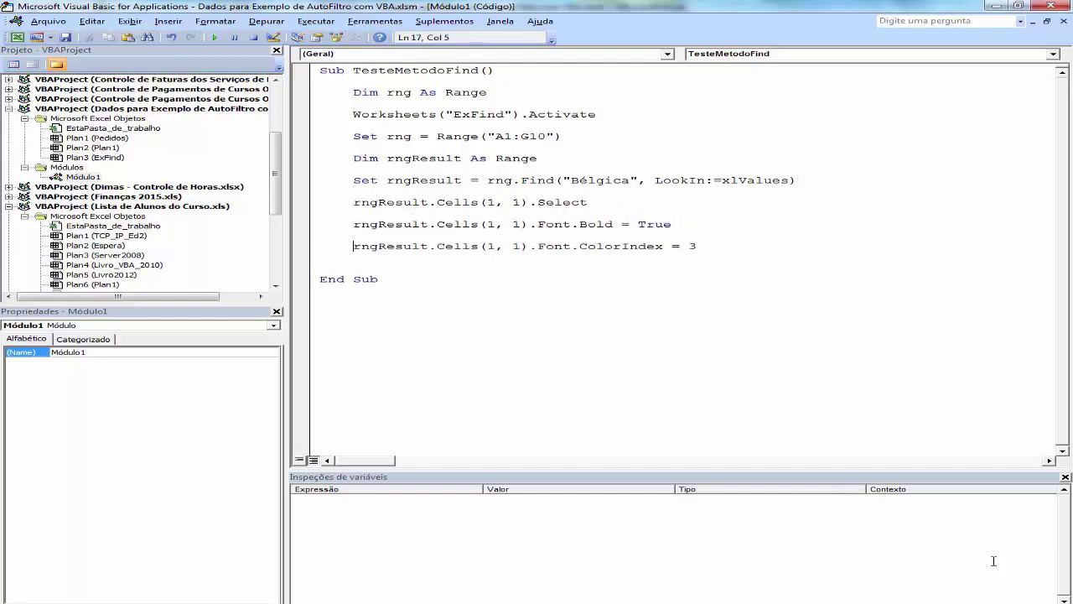
{"action": "key", "text": "Up"}
{"action": "key", "text": "Up"}
{"action": "key", "text": "Up"}
{"action": "key", "text": "Up"}
{"action": "key", "text": "Up"}
{"action": "key", "text": "Up"}
{"action": "key", "text": "Up"}
{"action": "key", "text": "Up"}
{"action": "key", "text": "ctrl+Right"}
{"action": "key", "text": "ctrl+shift+Right"}
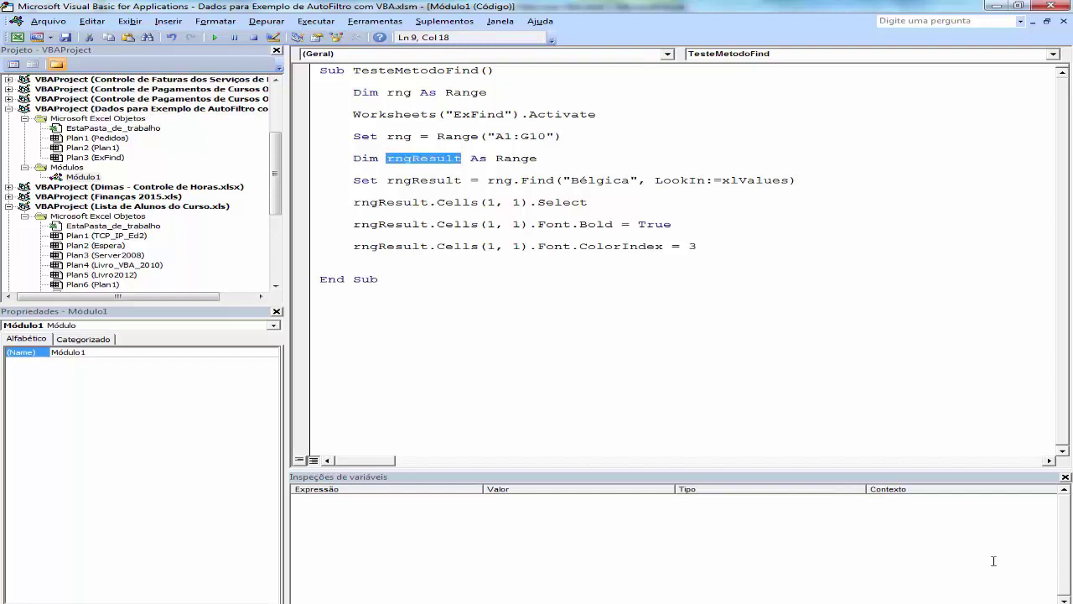
{"action": "key", "text": "Down"}
{"action": "key", "text": "Down"}
{"action": "key", "text": "Home"}
{"action": "key", "text": "shift+Right"}
{"action": "key", "text": "shift+Right"}
{"action": "key", "text": "shift+Right"}
{"action": "key", "text": "ctrl+Right"}
{"action": "key", "text": "ctrl+Right"}
{"action": "key", "text": "ctrl+Right"}
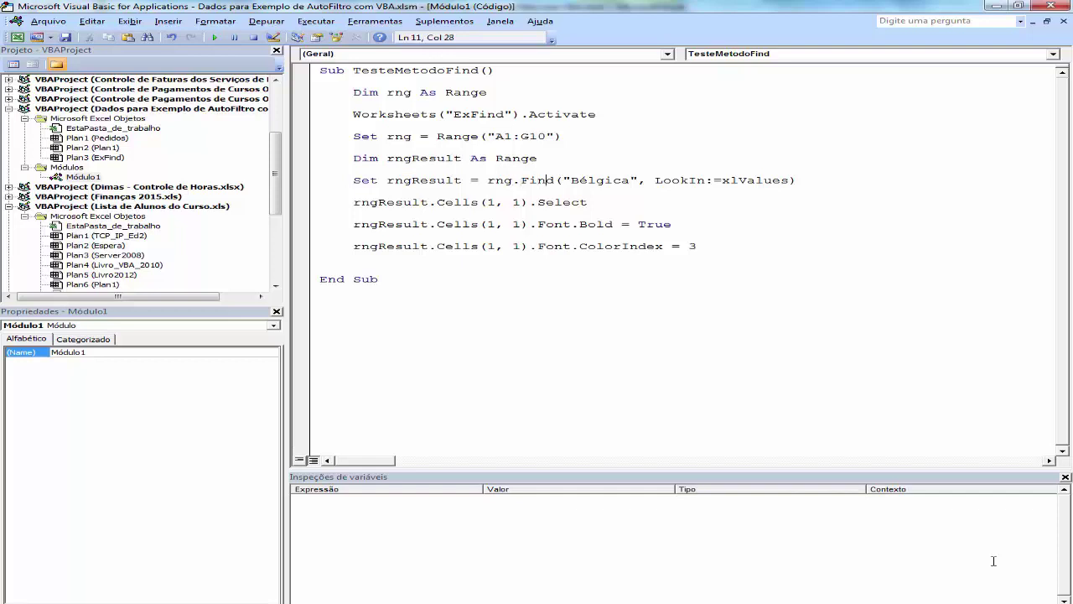
{"action": "key", "text": "Right"}
{"action": "key", "text": "Right"}
{"action": "key", "text": "shift+Right"}
{"action": "key", "text": "shift+Right"}
{"action": "key", "text": "shift+Right"}
{"action": "key", "text": "shift+Right"}
{"action": "key", "text": "shift+Right"}
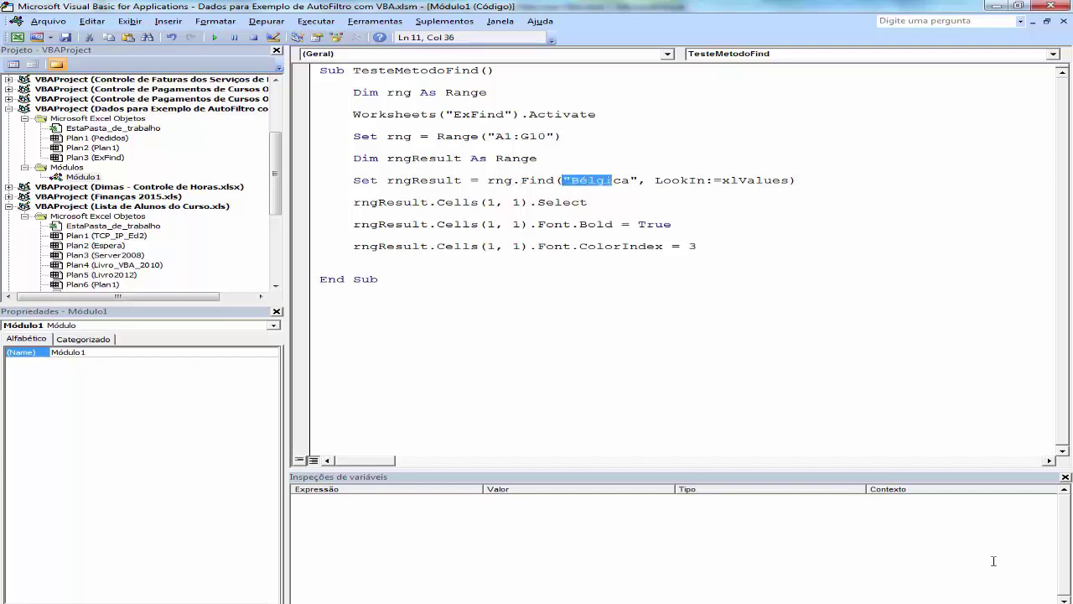
{"action": "key", "text": "shift+Right"}
{"action": "key", "text": "shift+Right"}
{"action": "key", "text": "shift+Right"}
{"action": "key", "text": "shift+Right"}
{"action": "key", "text": "shift+Left"}
{"action": "key", "text": "Left"}
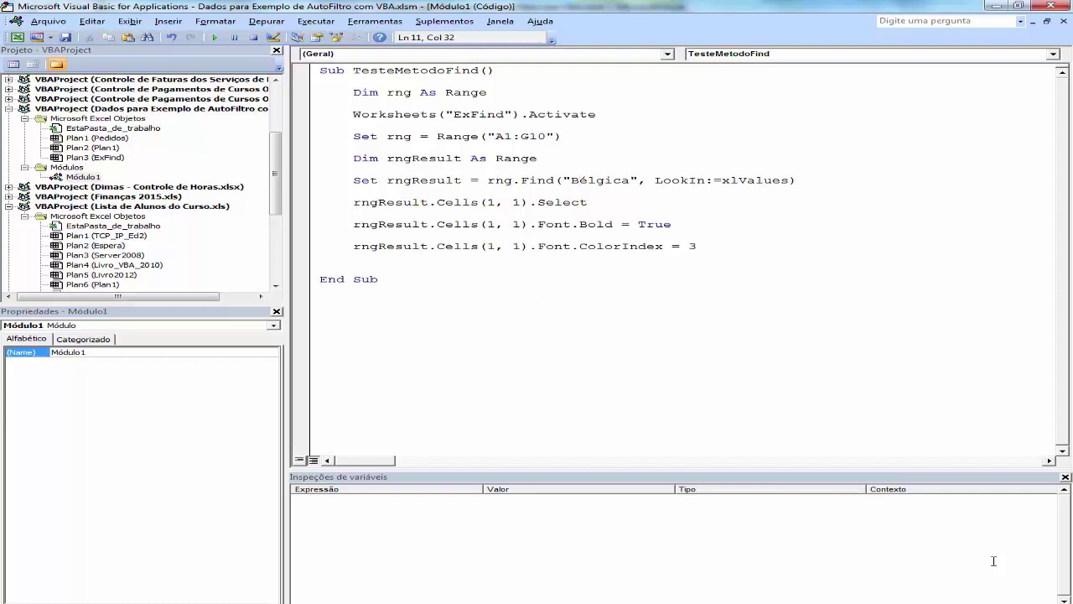
{"action": "key", "text": "Right"}
{"action": "key", "text": "Right"}
{"action": "key", "text": "Right"}
{"action": "key", "text": "shift+Right"}
{"action": "key", "text": "shift+Right"}
{"action": "key", "text": "shift+Right"}
{"action": "key", "text": "shift+Right"}
{"action": "key", "text": "shift+Right"}
{"action": "key", "text": "shift+Right"}
{"action": "key", "text": "Right"}
{"action": "key", "text": "Right"}
{"action": "key", "text": "Right"}
{"action": "key", "text": "Left"}
{"action": "key", "text": "shift+Right"}
{"action": "key", "text": "shift+Right"}
{"action": "key", "text": "shift+Right"}
{"action": "key", "text": "shift+Right"}
{"action": "key", "text": "shift+Right"}
{"action": "key", "text": "shift+Right"}
{"action": "key", "text": "shift+Right"}
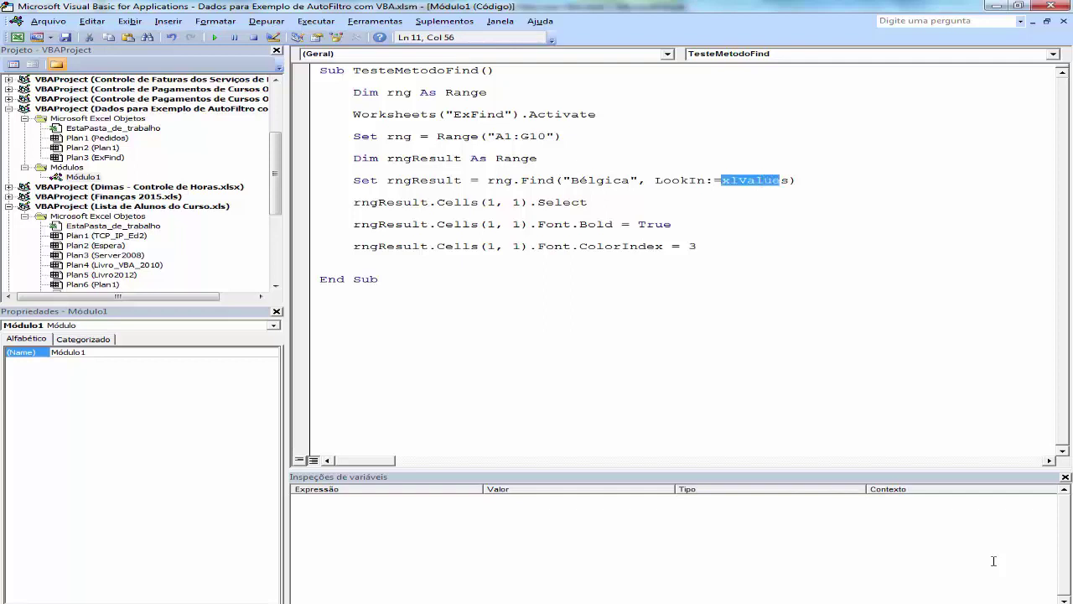
{"action": "key", "text": "shift+Right"}
{"action": "key", "text": "Left"}
{"action": "key", "text": "Left"}
{"action": "key", "text": "Left"}
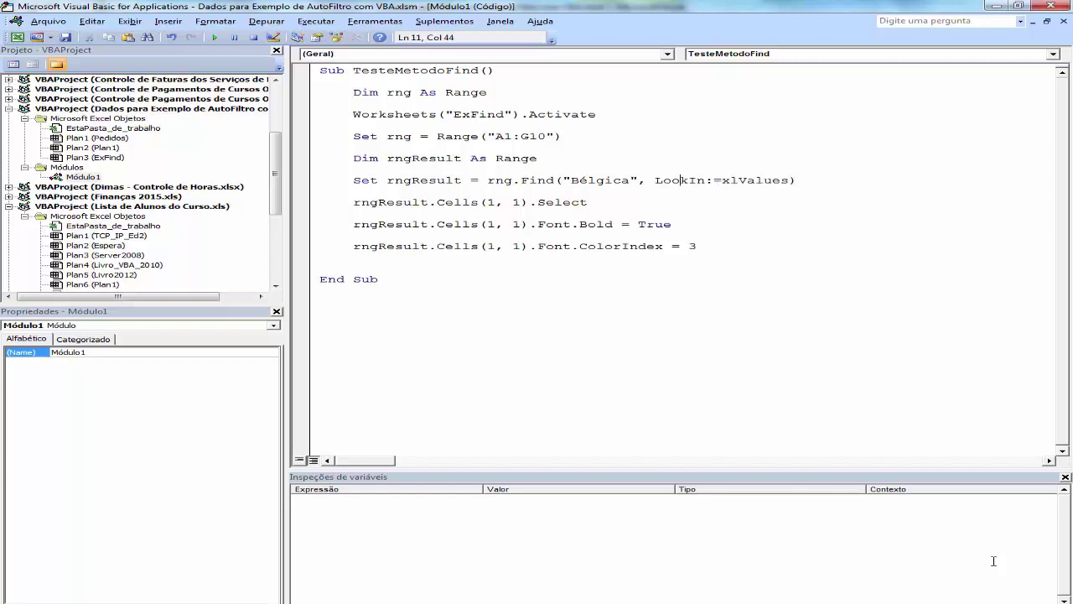
{"action": "key", "text": "Down"}
{"action": "key", "text": "Down"}
{"action": "key", "text": "Up"}
{"action": "key", "text": "Up"}
{"action": "key", "text": "Home"}
{"action": "key", "text": "ctrl+Right"}
{"action": "key", "text": "ctrl+shift+Right"}
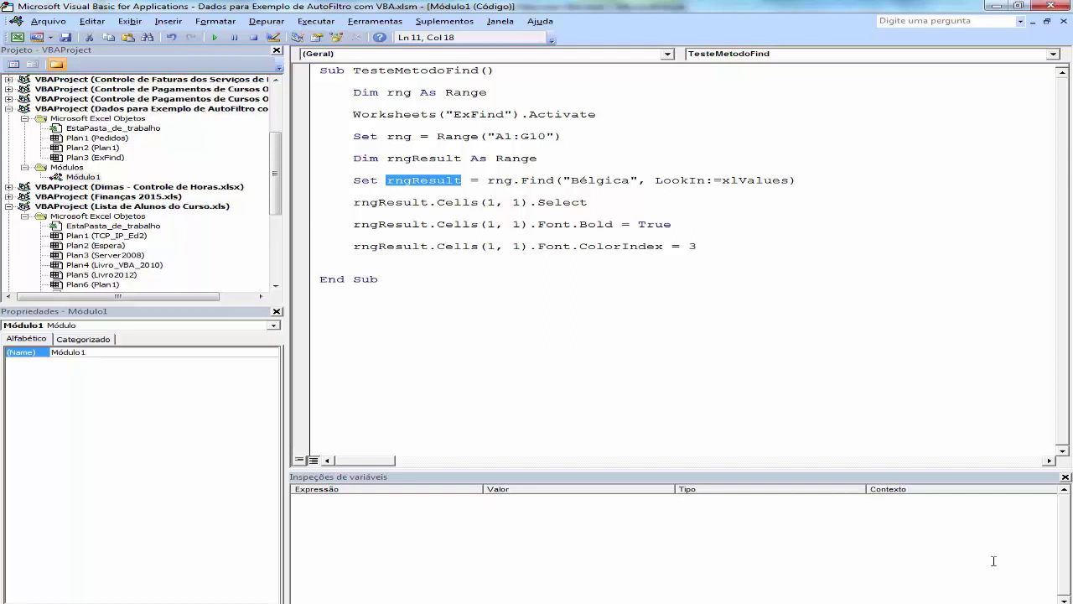
{"action": "key", "text": "ctrl+Right"}
{"action": "key", "text": "ctrl+Right"}
{"action": "key", "text": "ctrl+Right"}
{"action": "key", "text": "ctrl+shift+Right"}
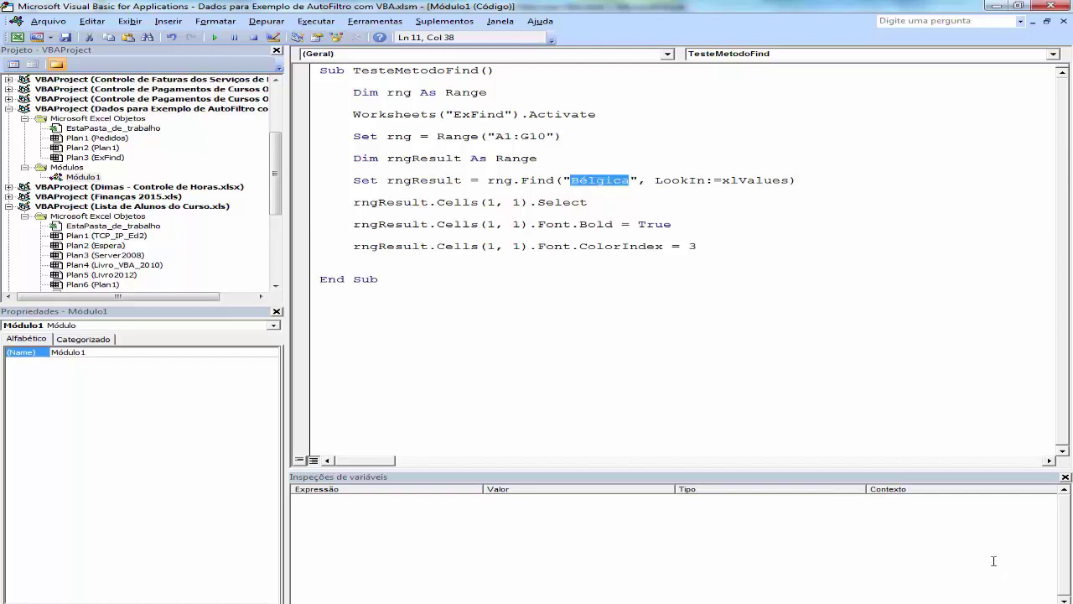
{"action": "key", "text": "Down"}
{"action": "key", "text": "Down"}
{"action": "key", "text": "End"}
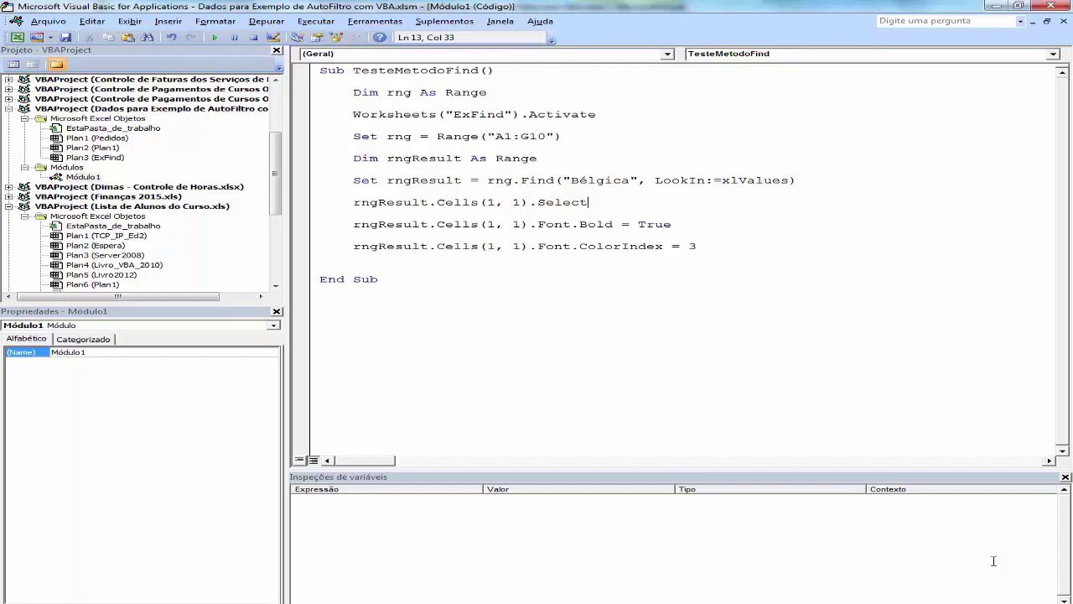
{"action": "key", "text": "Home"}
{"action": "key", "text": "Right"}
{"action": "key", "text": "Right"}
{"action": "key", "text": "Right"}
{"action": "key", "text": "Right"}
{"action": "key", "text": "Right"}
{"action": "key", "text": "Right"}
{"action": "key", "text": "shift+Right"}
{"action": "key", "text": "Right"}
{"action": "key", "text": "Right"}
{"action": "key", "text": "Right"}
{"action": "key", "text": "Down"}
{"action": "key", "text": "Down"}
{"action": "key", "text": "Up"}
{"action": "key", "text": "Up"}
{"action": "key", "text": "Up"}
{"action": "key", "text": "Up"}
{"action": "key", "text": "ctrl+Right"}
{"action": "key", "text": "ctrl+Right"}
{"action": "key", "text": "ctrl+Right"}
{"action": "key", "text": "shift+Right"}
{"action": "key", "text": "shift+Right"}
{"action": "key", "text": "shift+Right"}
{"action": "key", "text": "shift+Right"}
{"action": "key", "text": "shift+Right"}
{"action": "key", "text": "shift+Right"}
{"action": "key", "text": "Up"}
{"action": "key", "text": "Up"}
{"action": "key", "text": "Up"}
{"action": "key", "text": "Down"}
{"action": "key", "text": "Down"}
{"action": "key", "text": "Down"}
{"action": "key", "text": "Down"}
{"action": "key", "text": "Down"}
{"action": "key", "text": "End"}
{"action": "key", "text": "Down"}
{"action": "key", "text": "Down"}
{"action": "key", "text": "Down"}
{"action": "key", "text": "Up"}
{"action": "key", "text": "ctrl+Home"}
{"action": "key", "text": "End"}
Step TesteMetodoFind with F8 past the Find statement to the rngResult.Cells(1, 1).Select line
{"action": "key", "text": "F8"}
{"action": "key", "text": "F8"}
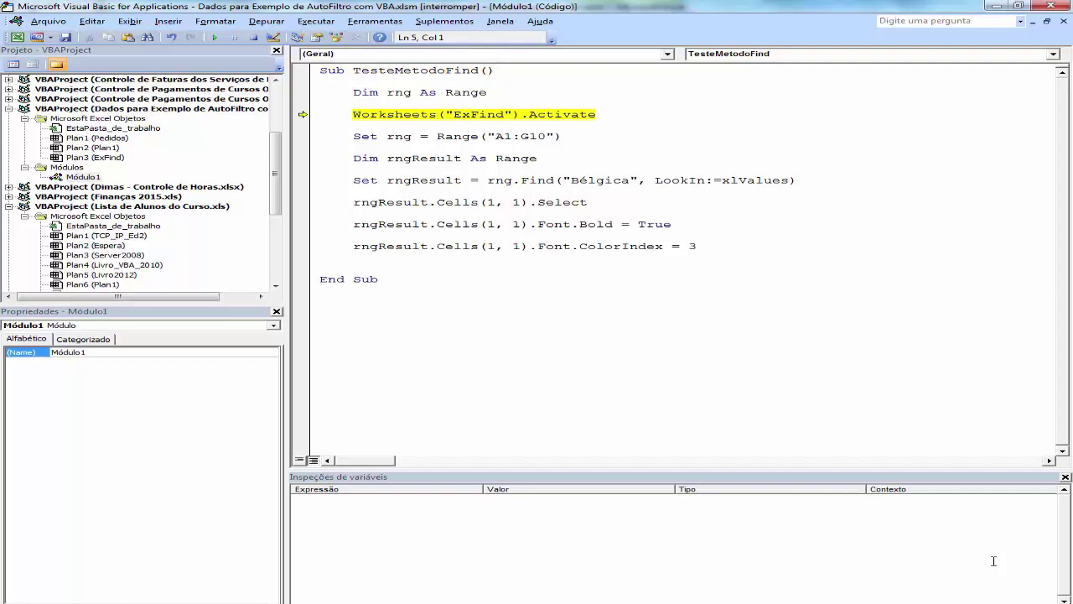
{"action": "key", "text": "F8"}
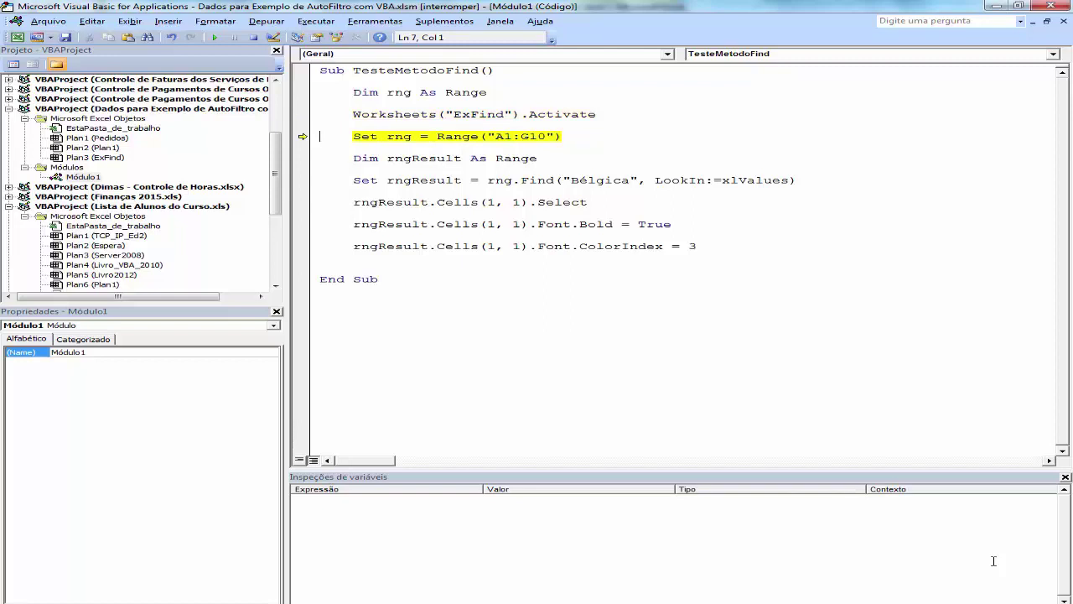
{"action": "key", "text": "F8"}
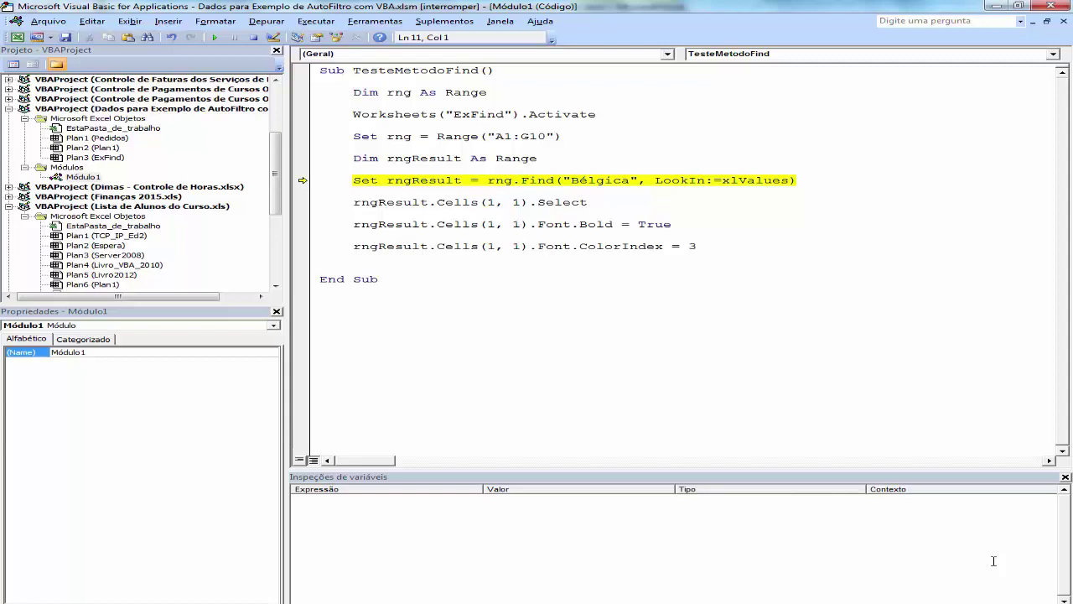
{"action": "key", "text": "F8"}
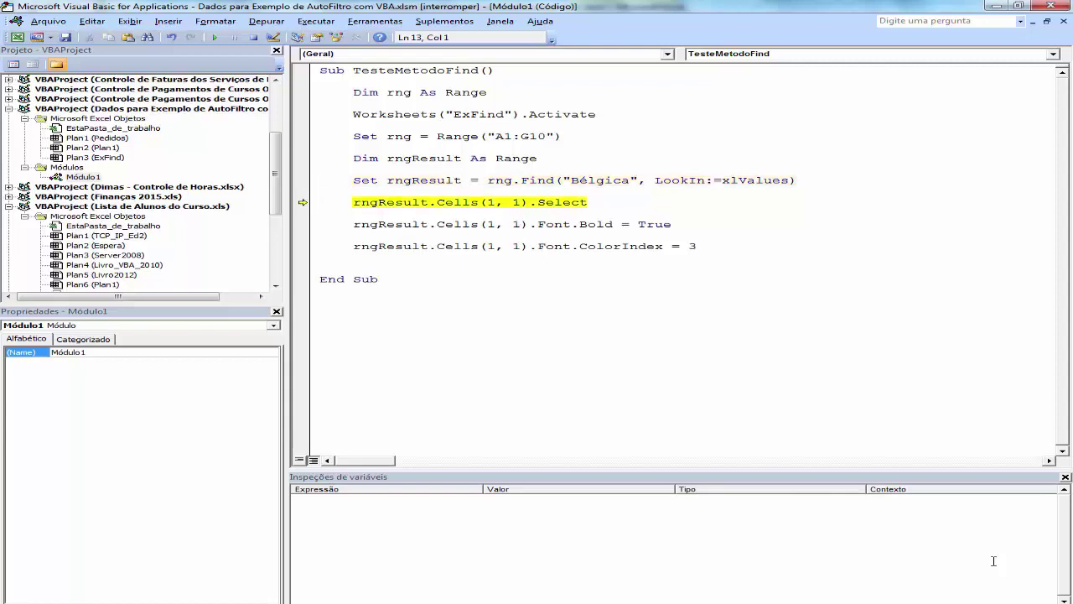
{"action": "key", "text": "super+1"}
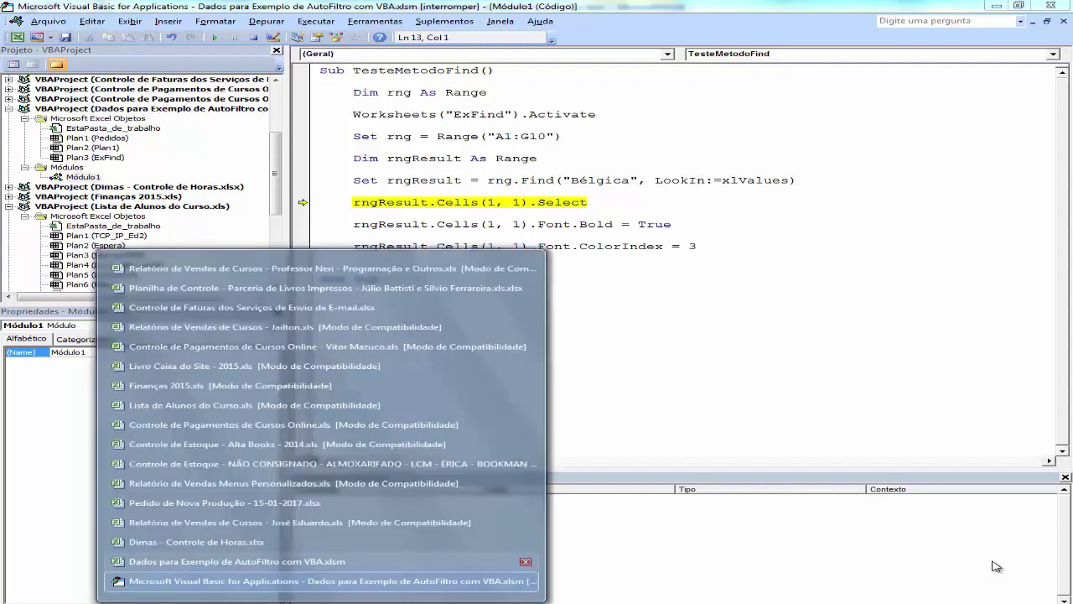
Check the ExFind sheet, then step the Select line and confirm cell G6 is selected
{"action": "key", "text": "super+1"}
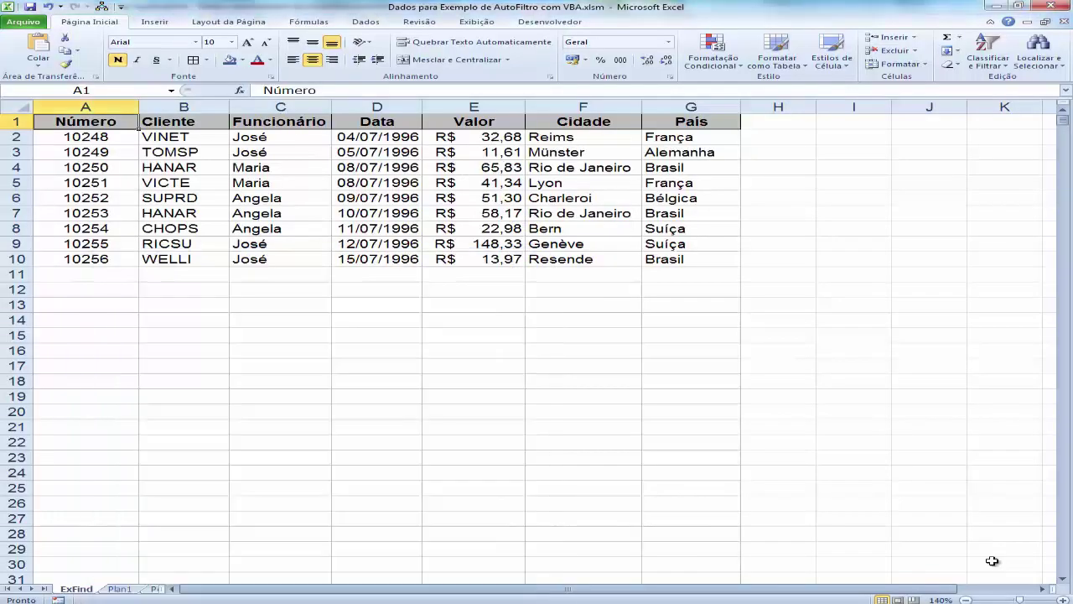
{"action": "key", "text": "super+1"}
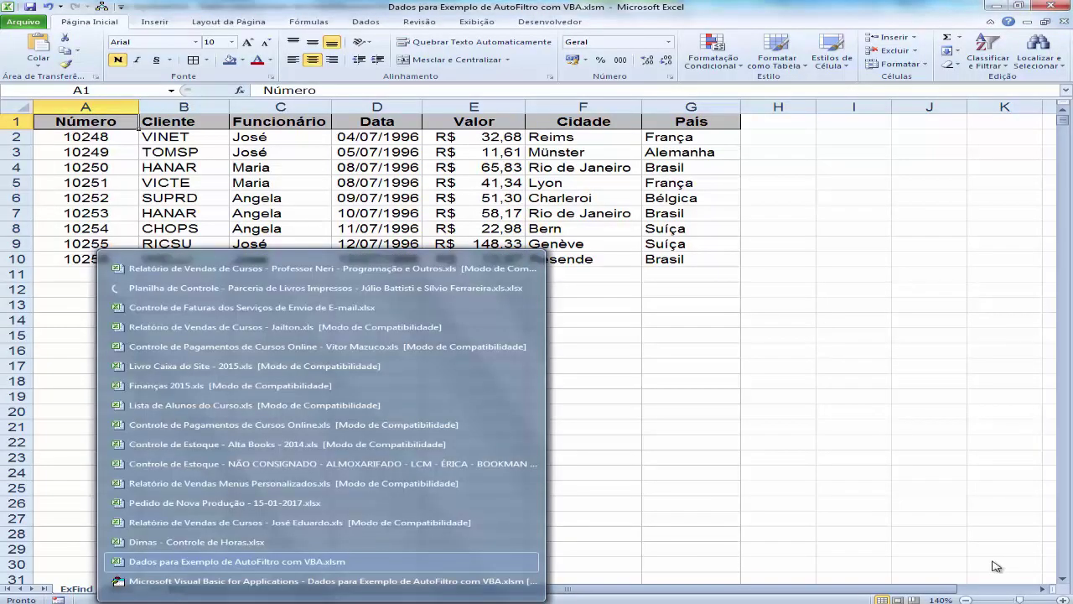
{"action": "key", "text": "super+1"}
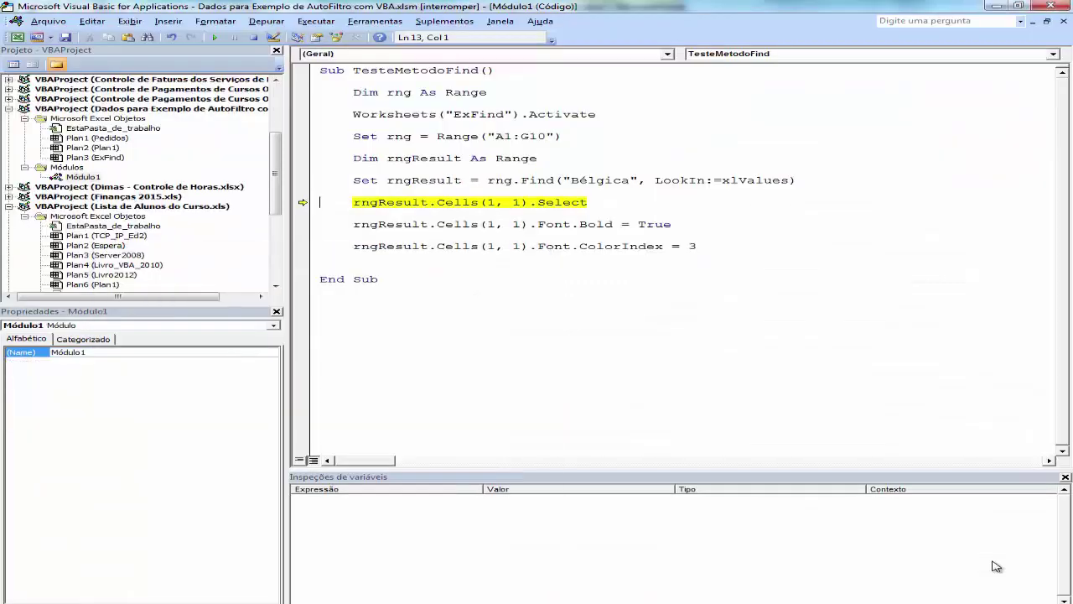
{"action": "key", "text": "F8"}
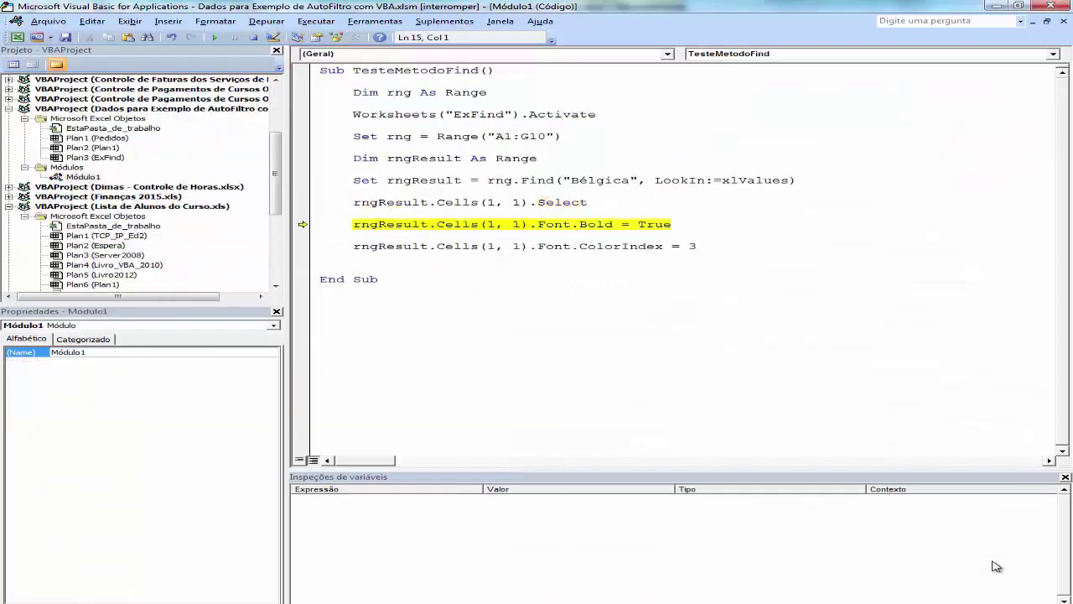
{"action": "key", "text": "super+1"}
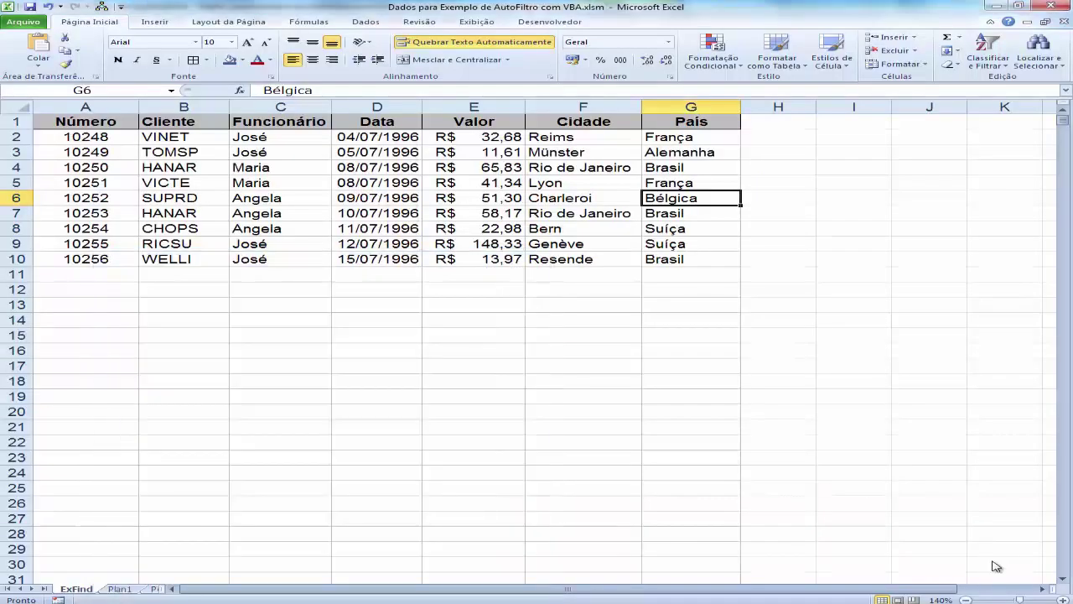
{"action": "key", "text": "super+1"}
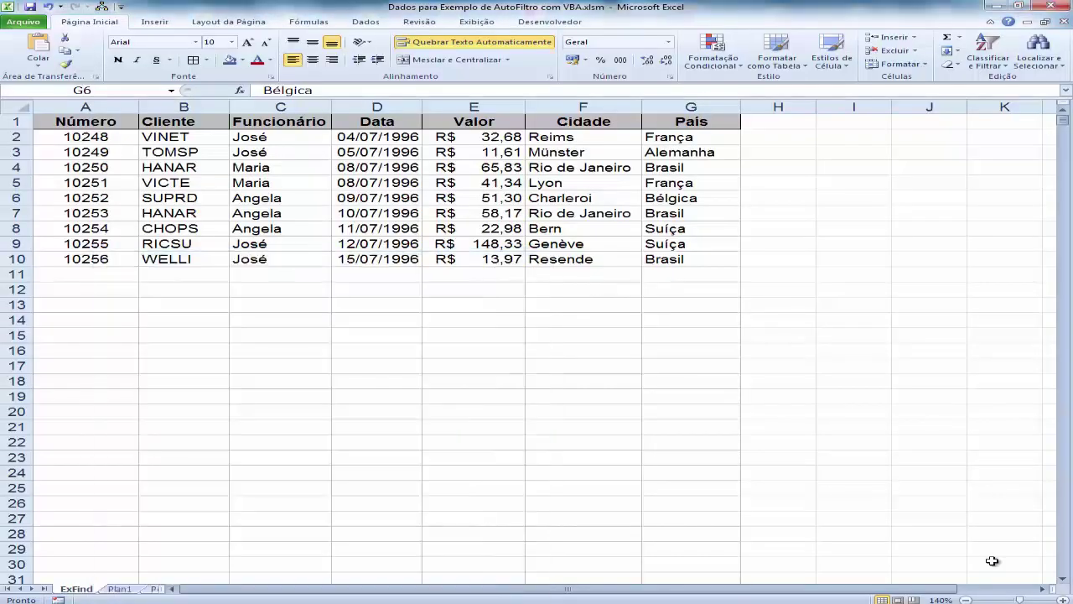
{"action": "key", "text": "super+1"}
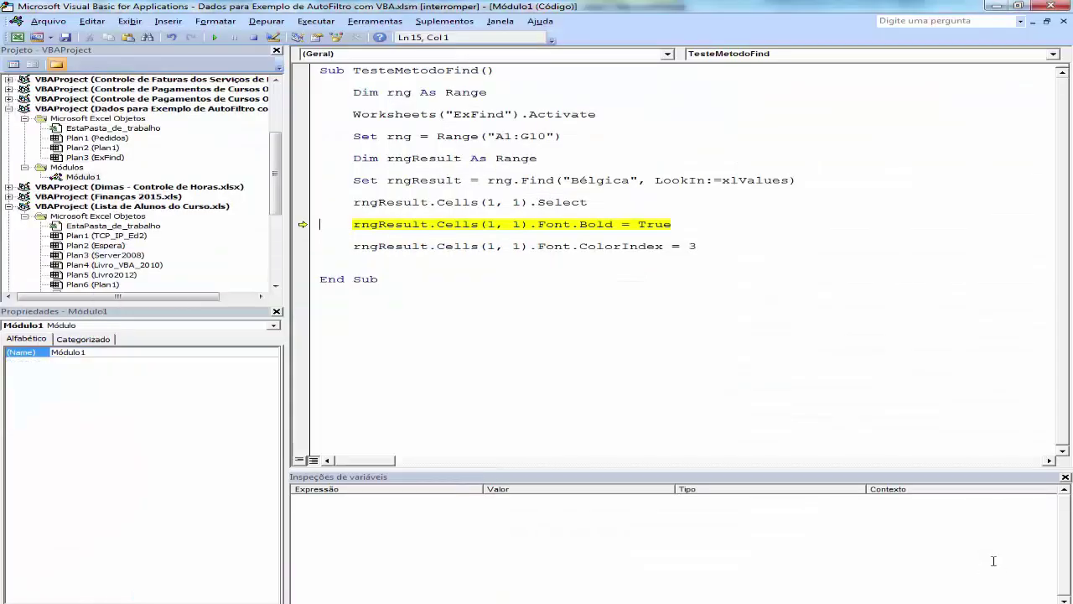
Step the bold and red formatting lines, checking G6's Bélgica in Excel, then finish the macro
{"action": "key", "text": "F8"}
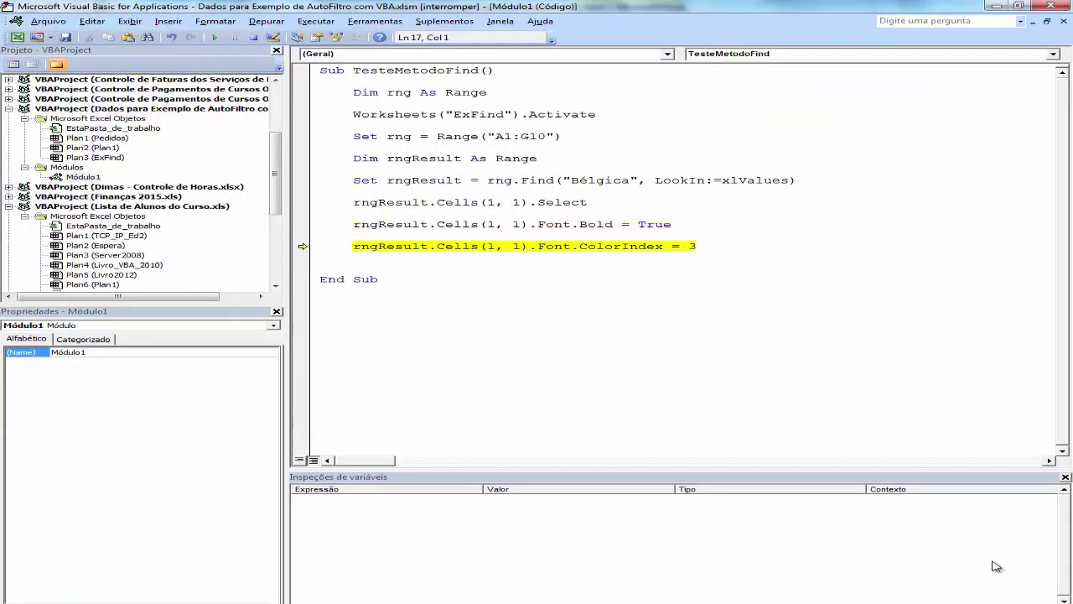
{"action": "key", "text": "super+1"}
{"action": "key", "text": "super+1"}
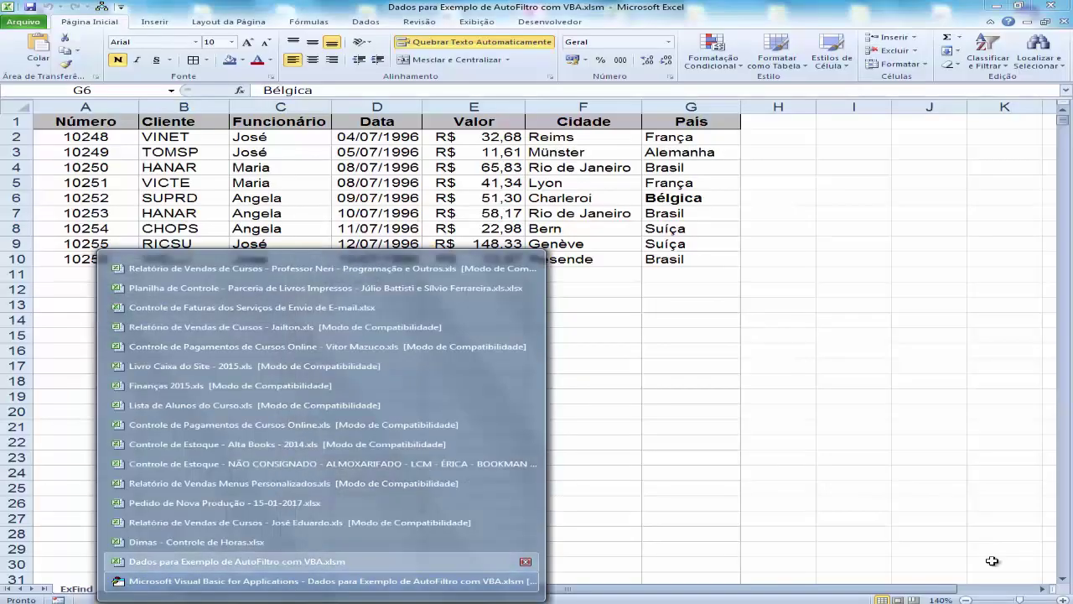
{"action": "key", "text": "super+1"}
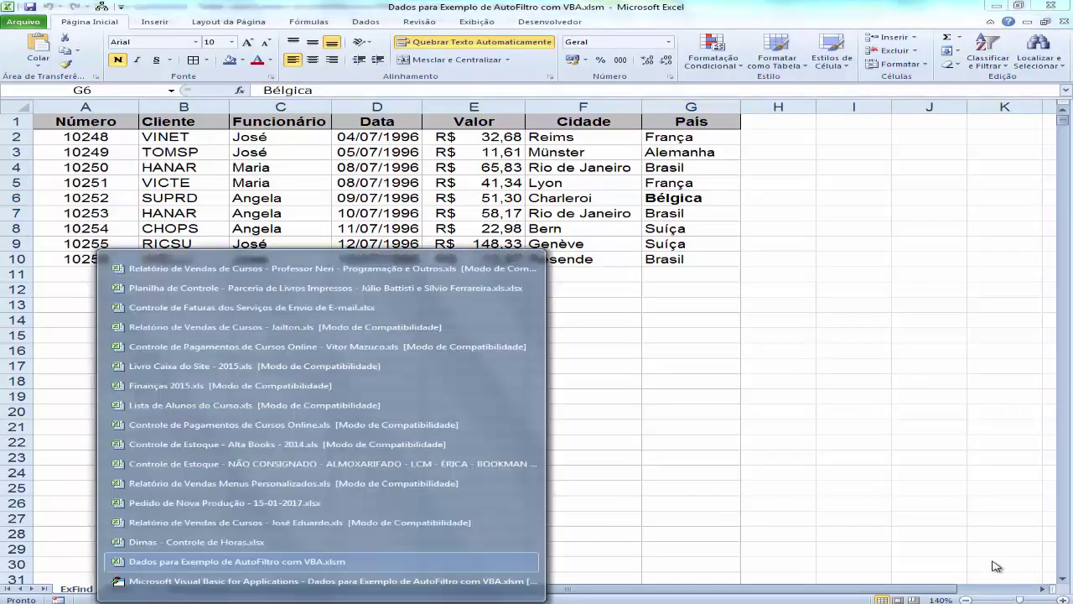
{"action": "key", "text": "super+1"}
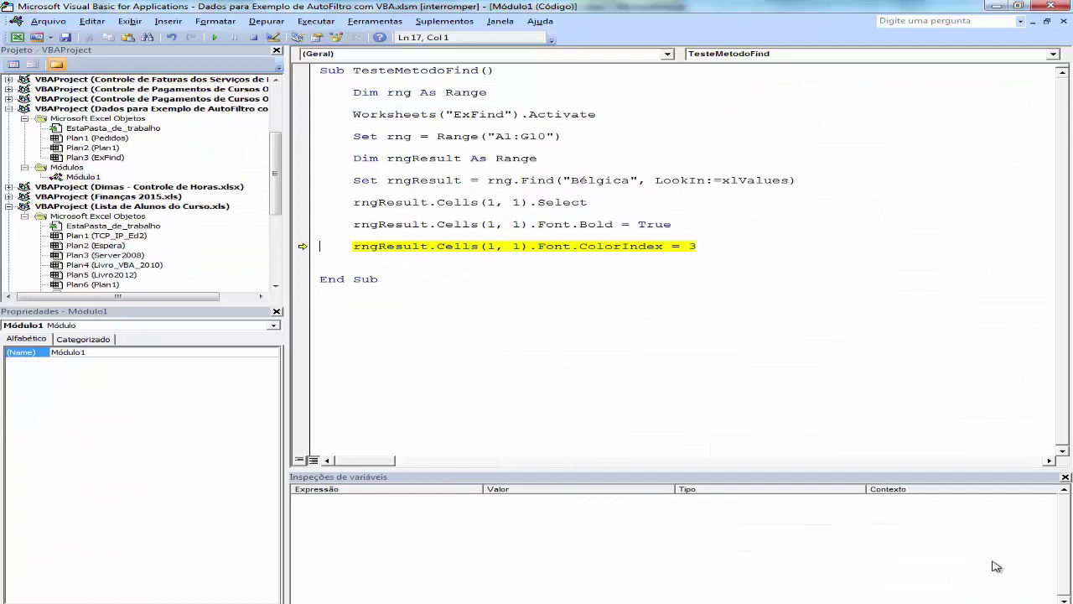
{"action": "key", "text": "F8"}
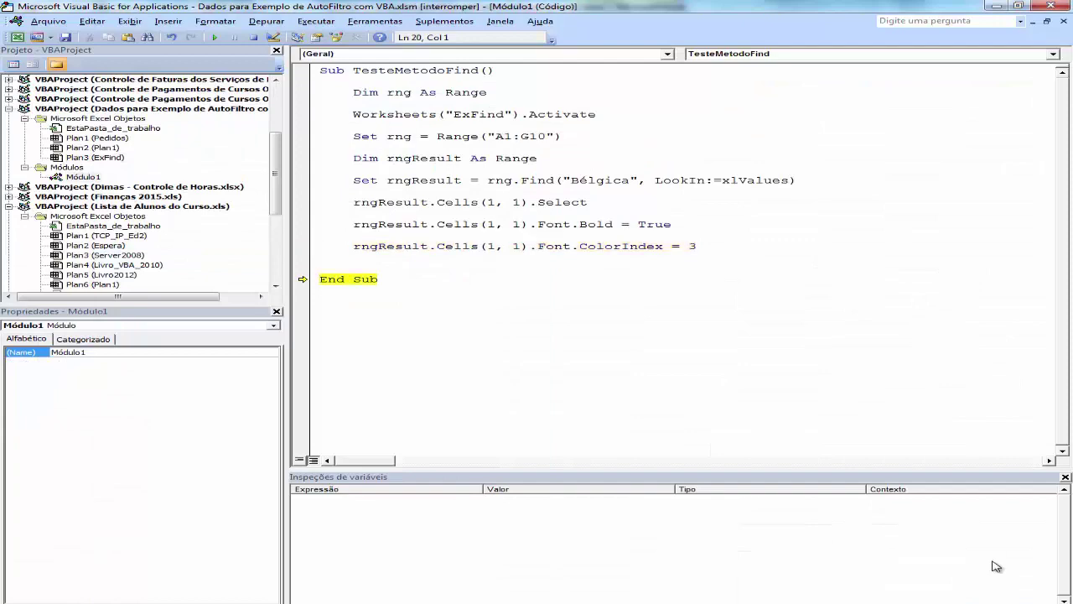
{"action": "key", "text": "super+1"}
{"action": "key", "text": "super+1"}
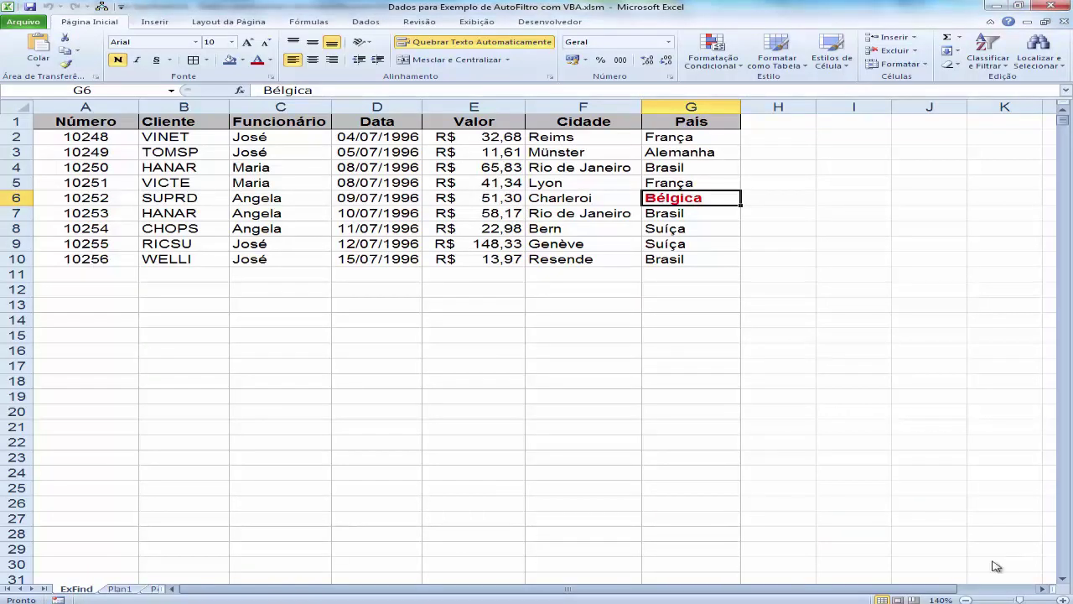
{"action": "key", "text": "super+1"}
{"action": "key", "text": "super+1"}
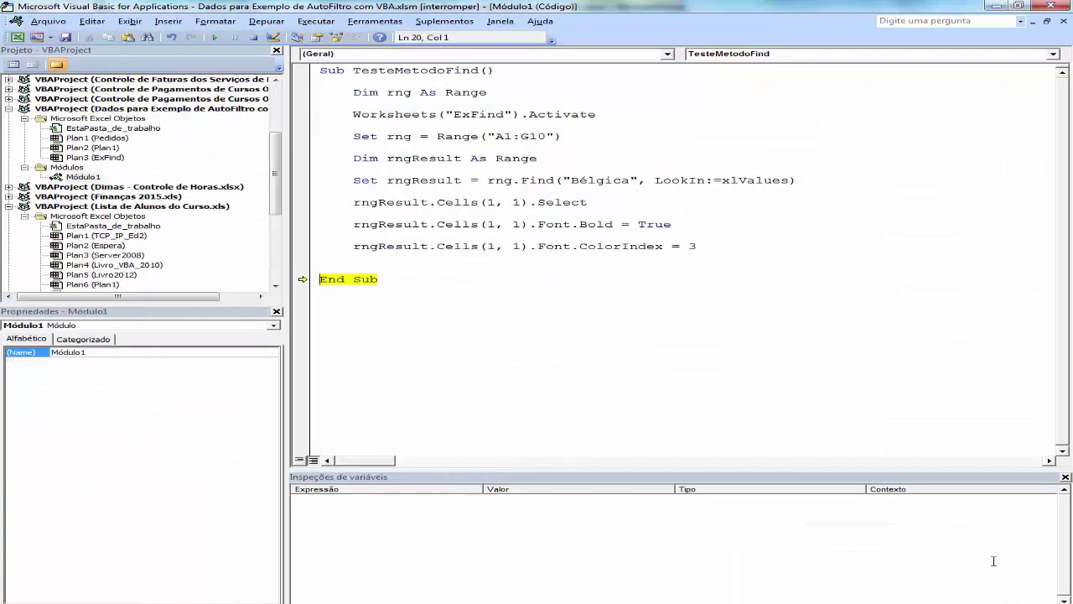
{"action": "key", "text": "F8"}
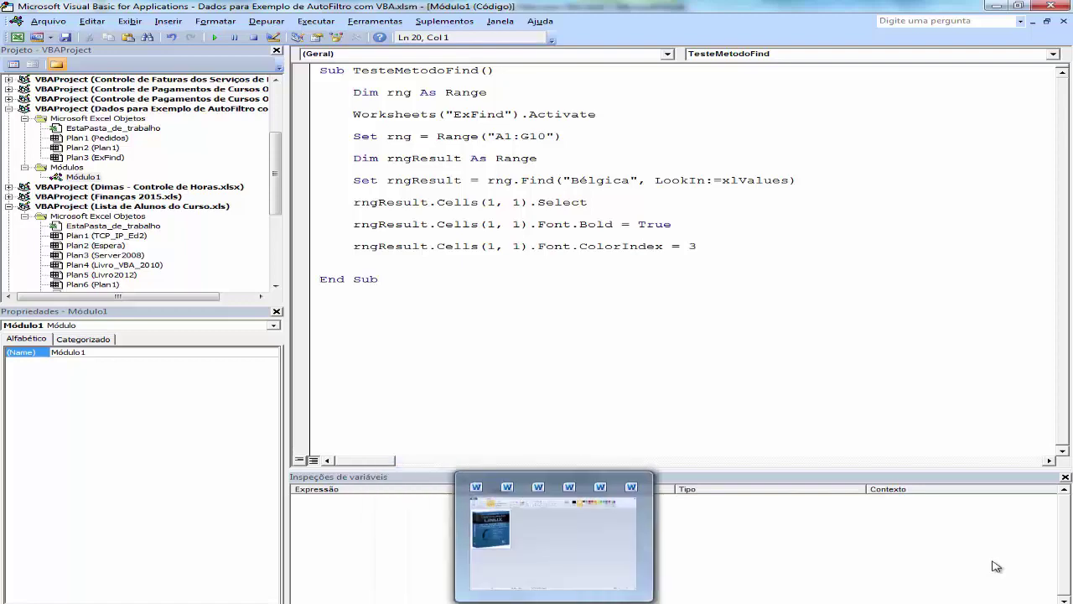
Bring the Word chapter forward and scroll down to the 'Sintaxe do método Find' section
{"action": "mouse_move", "coordinate": [997, 567]}
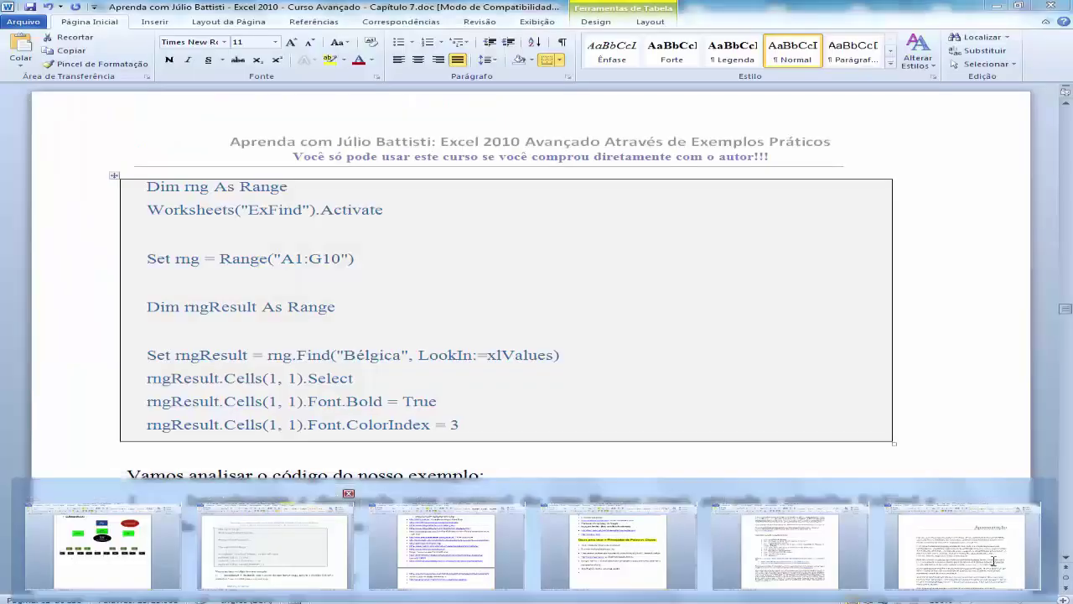
{"action": "left_click", "coordinate": [276, 546]}
{"action": "scroll", "coordinate": [994, 561], "scroll_direction": "down", "scroll_amount": 4}
{"action": "scroll", "coordinate": [994, 561], "scroll_direction": "down", "scroll_amount": 3}
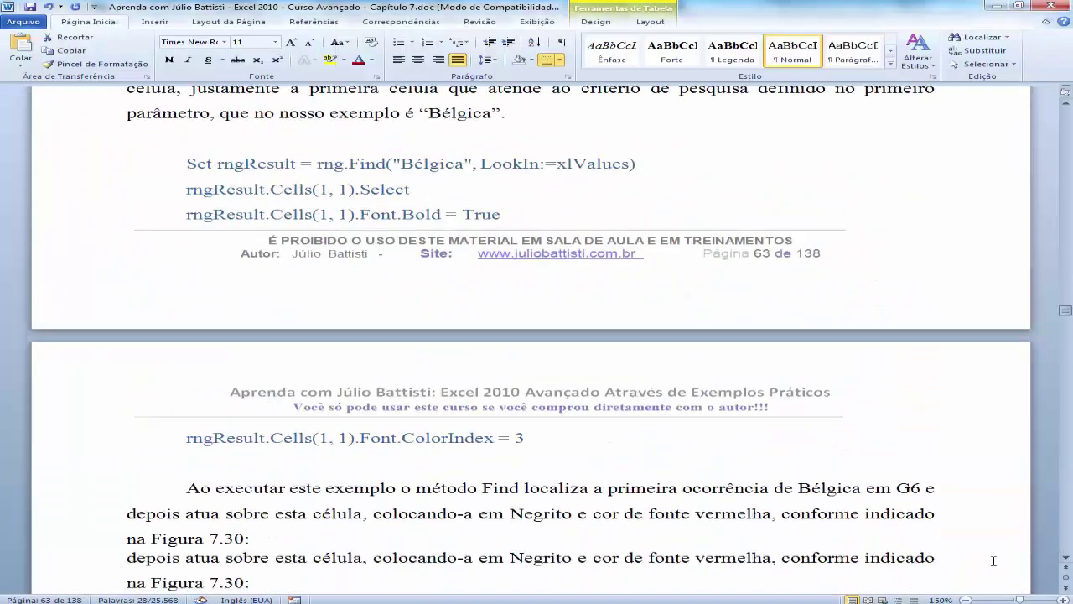
{"action": "scroll", "coordinate": [994, 561], "scroll_direction": "down", "scroll_amount": 4}
{"action": "scroll", "coordinate": [993, 561], "scroll_direction": "down", "scroll_amount": 2}
{"action": "scroll", "coordinate": [994, 561], "scroll_direction": "down", "scroll_amount": 3}
{"action": "scroll", "coordinate": [994, 561], "scroll_direction": "down", "scroll_amount": 3}
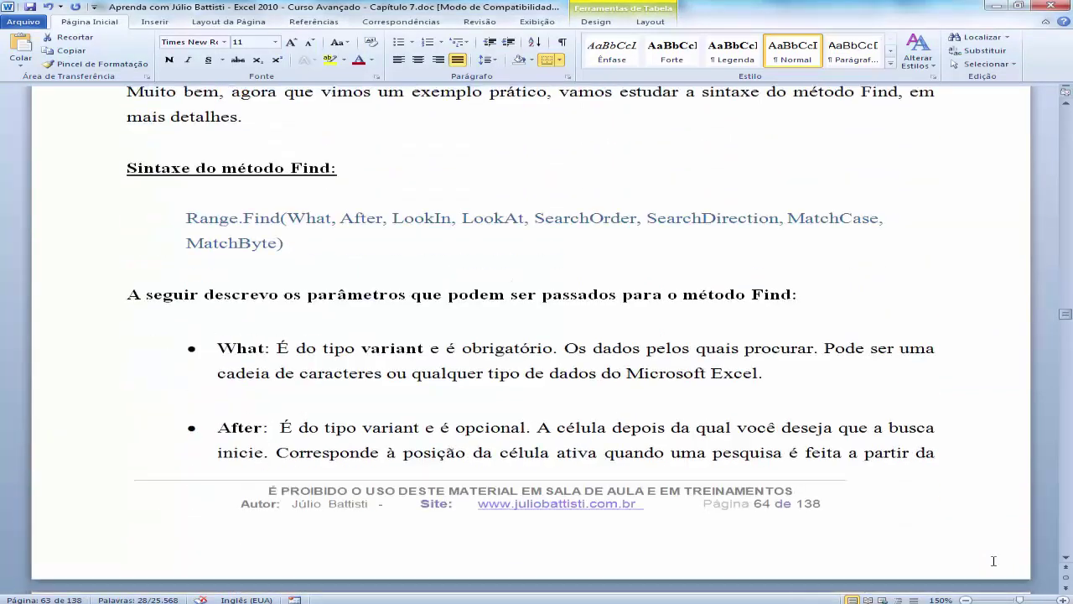
{"action": "scroll", "coordinate": [994, 561], "scroll_direction": "down", "scroll_amount": 1}
{"action": "scroll", "coordinate": [993, 562], "scroll_direction": "up", "scroll_amount": 1}
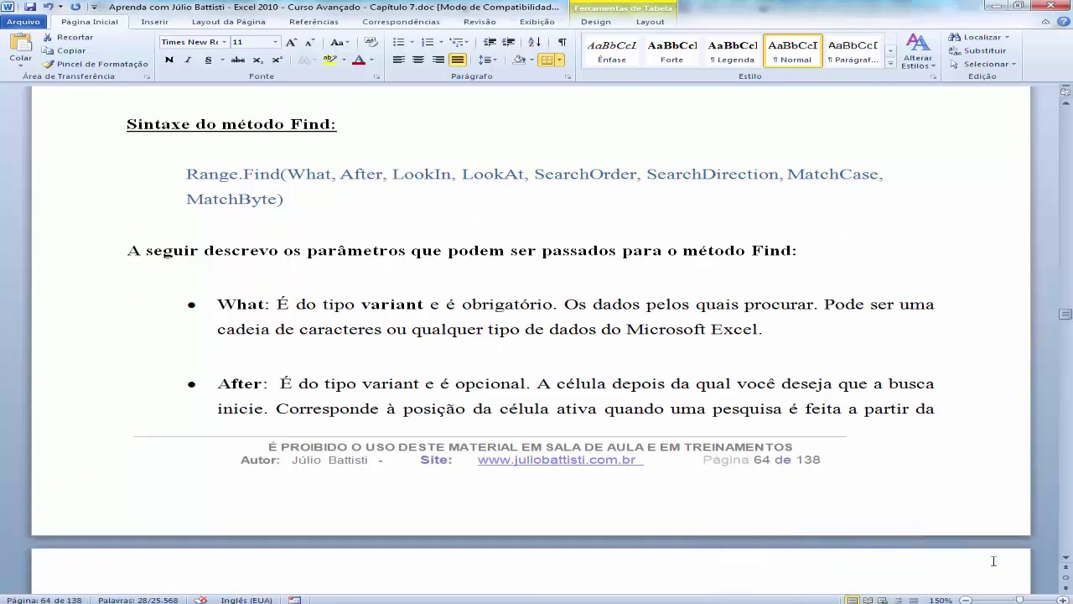
Highlight Range and Find in the Range.Find syntax and walk through What, After and LookIn
{"action": "double_click", "coordinate": [205, 174]}
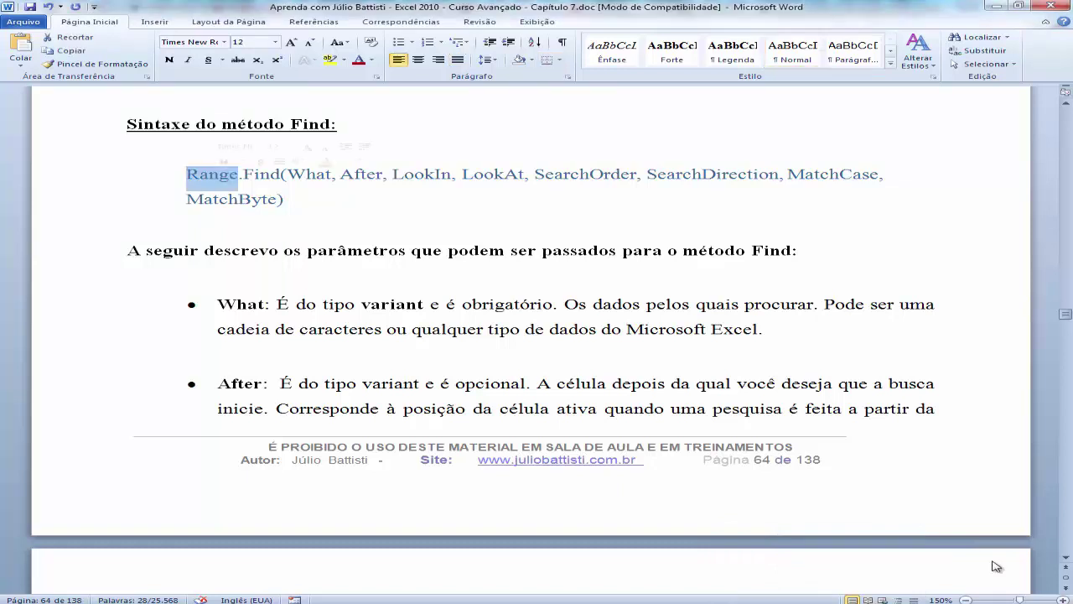
{"action": "double_click", "coordinate": [261, 174]}
{"action": "key", "text": "Right"}
{"action": "key", "text": "Right"}
{"action": "key", "text": "Right"}
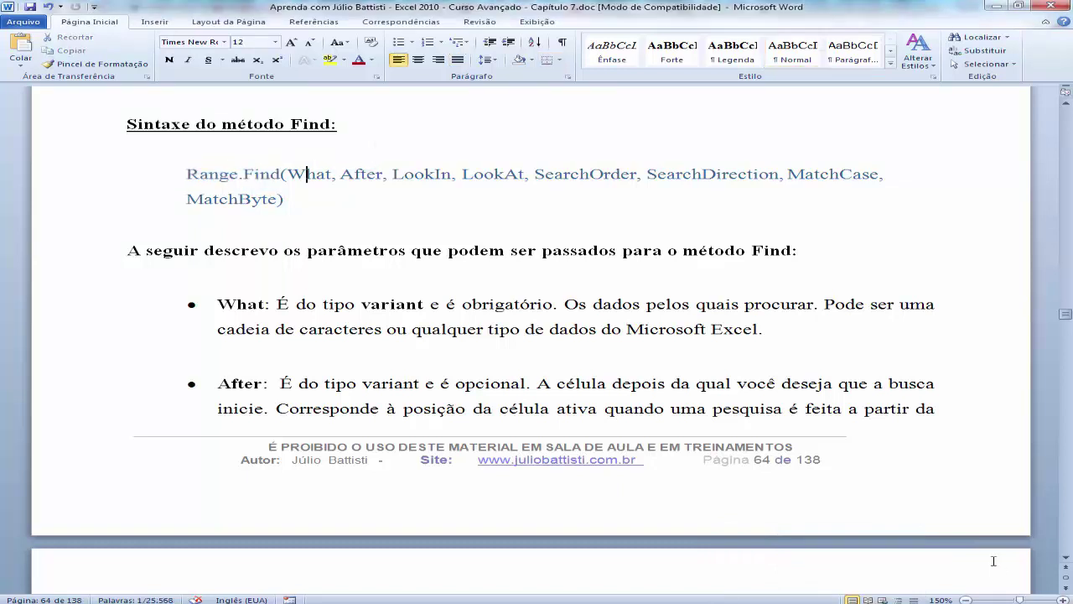
{"action": "key", "text": "Right"}
{"action": "key", "text": "Right"}
{"action": "key", "text": "Right"}
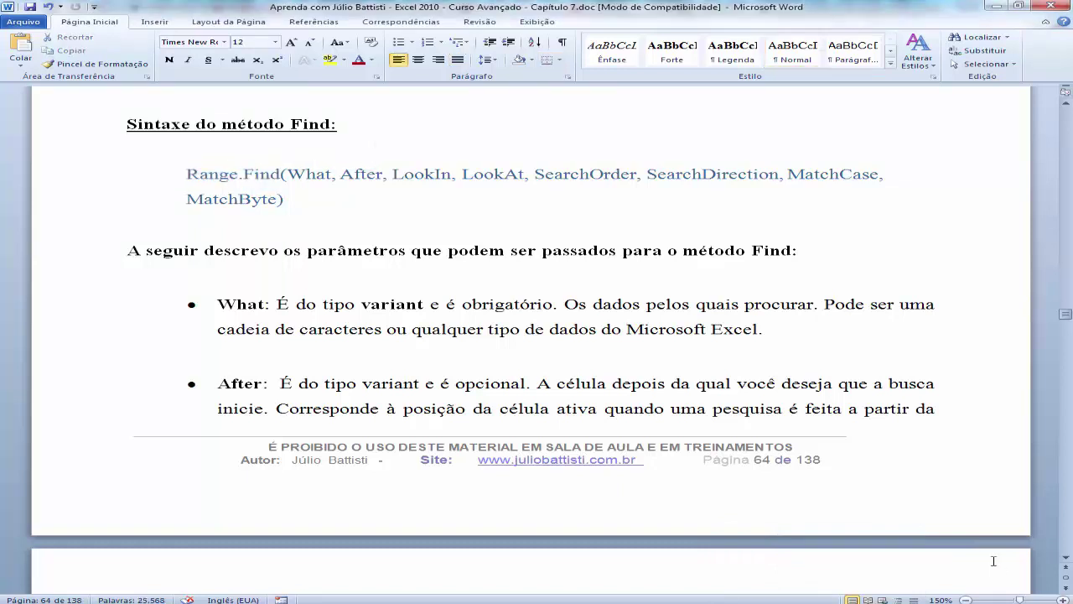
{"action": "key", "text": "Right"}
{"action": "key", "text": "Right"}
{"action": "key", "text": "Right"}
{"action": "key", "text": "Right"}
{"action": "key", "text": "Right"}
{"action": "key", "text": "Right"}
{"action": "key", "text": "Right"}
{"action": "key", "text": "Right"}
{"action": "key", "text": "Right"}
{"action": "key", "text": "Right"}
{"action": "key", "text": "Right"}
{"action": "key", "text": "Right"}
{"action": "key", "text": "Right"}
{"action": "key", "text": "Right"}
{"action": "key", "text": "Right"}
{"action": "key", "text": "Return"}
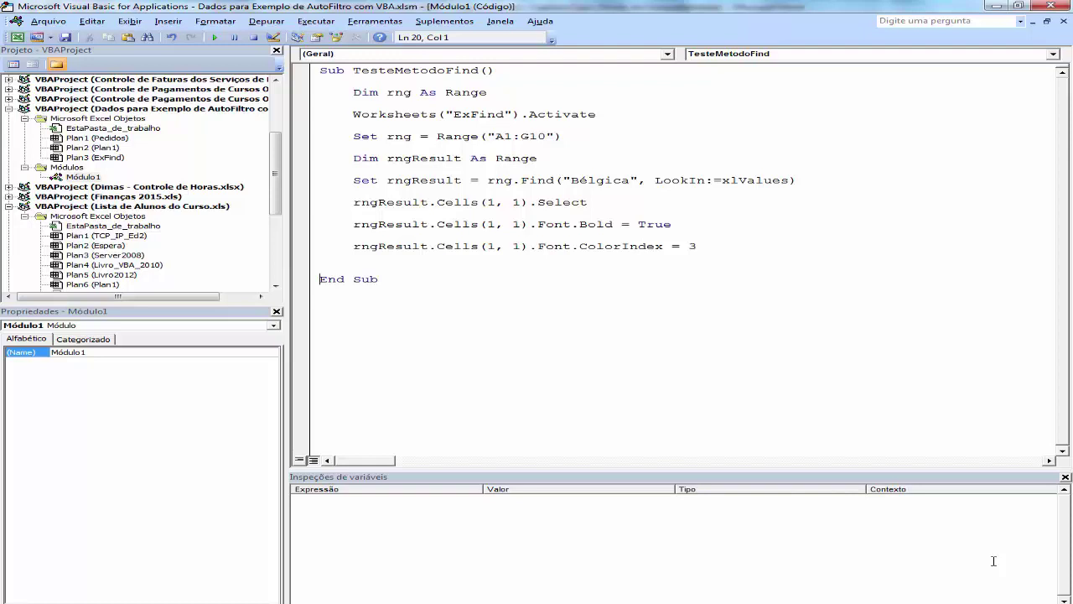
{"action": "double_click", "coordinate": [600, 179]}
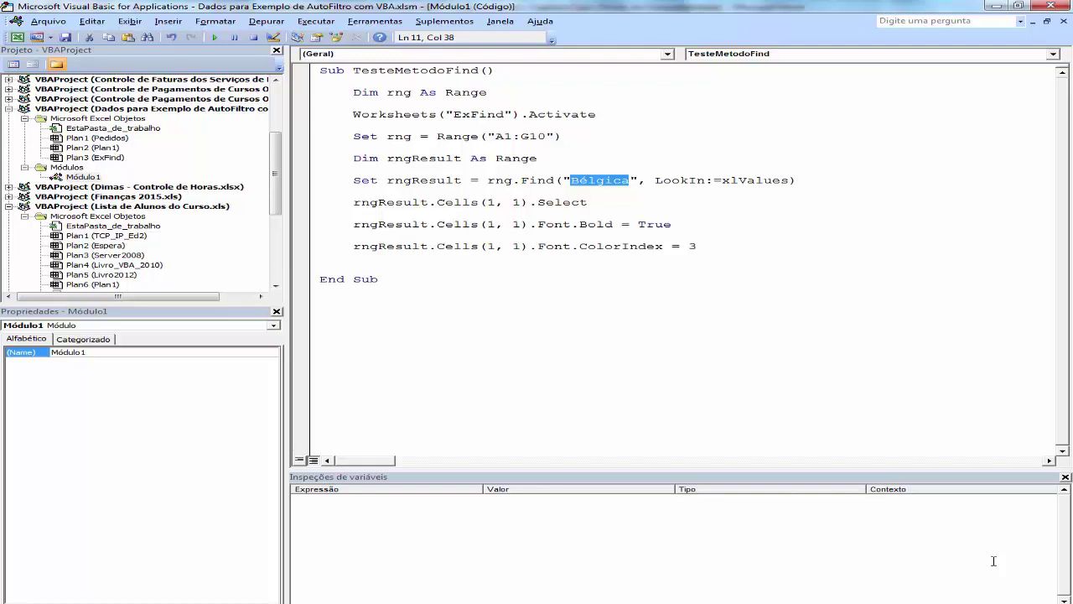
{"action": "key", "text": "Left"}
{"action": "key", "text": "Left"}
{"action": "key", "text": "Left"}
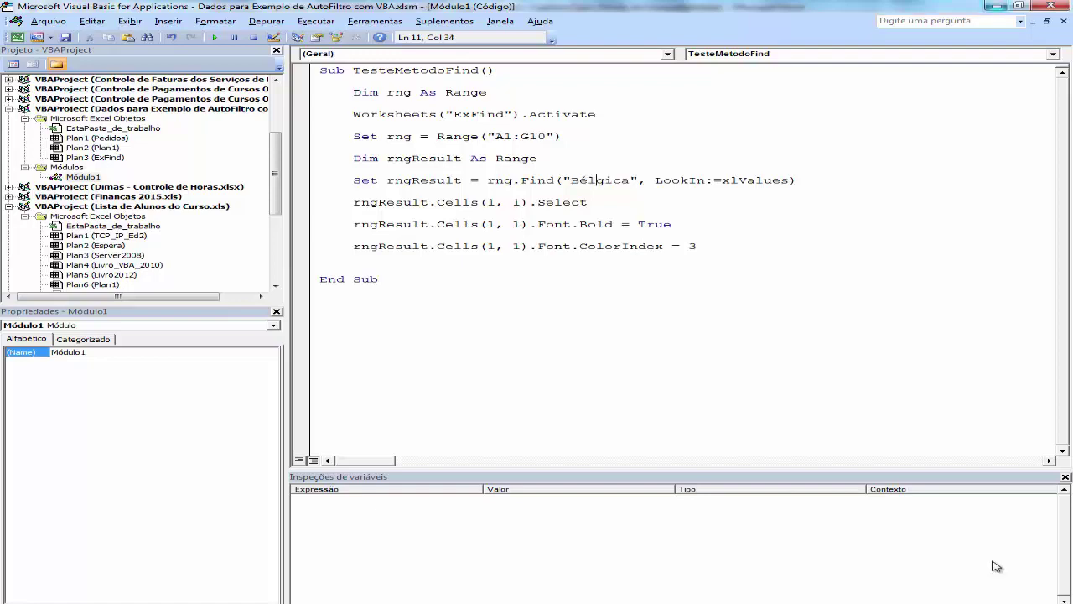
{"action": "key", "text": "alt+Tab"}
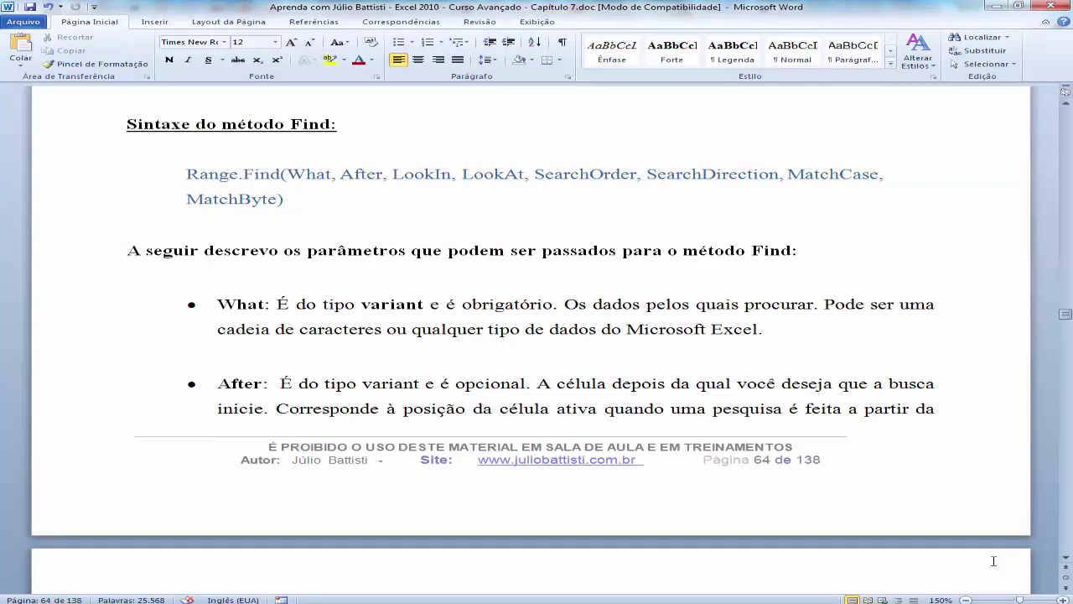
{"action": "scroll", "coordinate": [994, 560], "scroll_direction": "down", "scroll_amount": 1}
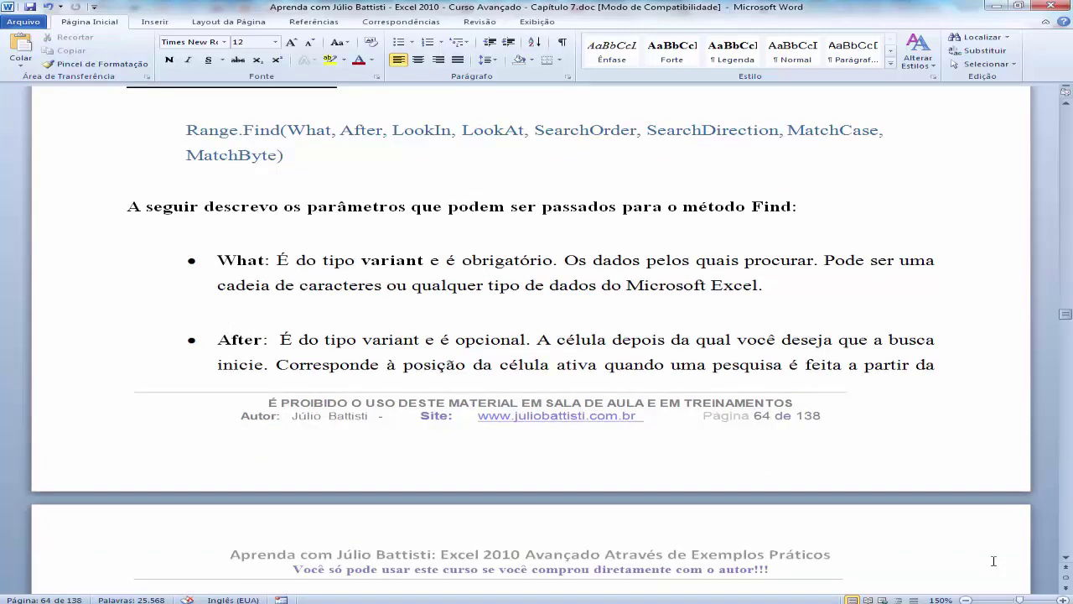
{"action": "scroll", "coordinate": [996, 566], "scroll_direction": "down", "scroll_amount": 1}
{"action": "scroll", "coordinate": [996, 566], "scroll_direction": "down", "scroll_amount": 2}
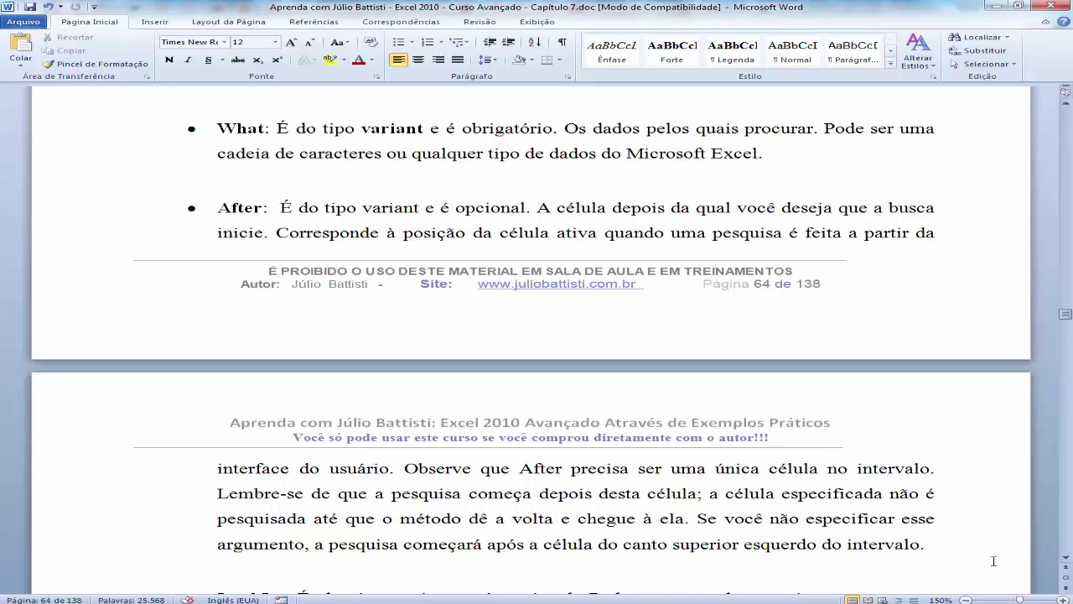
{"action": "mouse_move", "coordinate": [322, 600]}
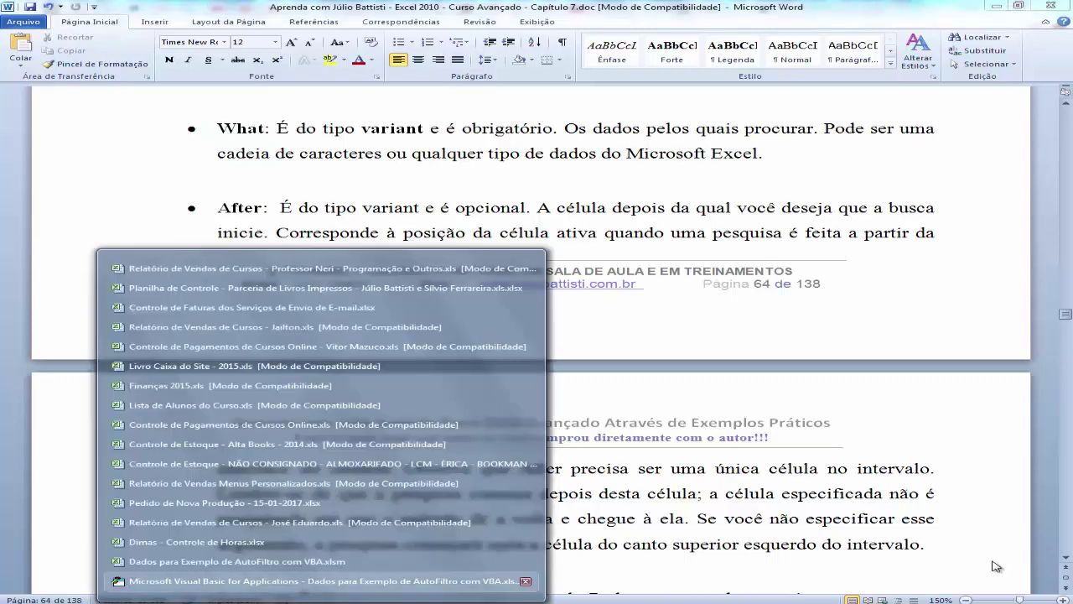
{"action": "key", "text": "Return"}
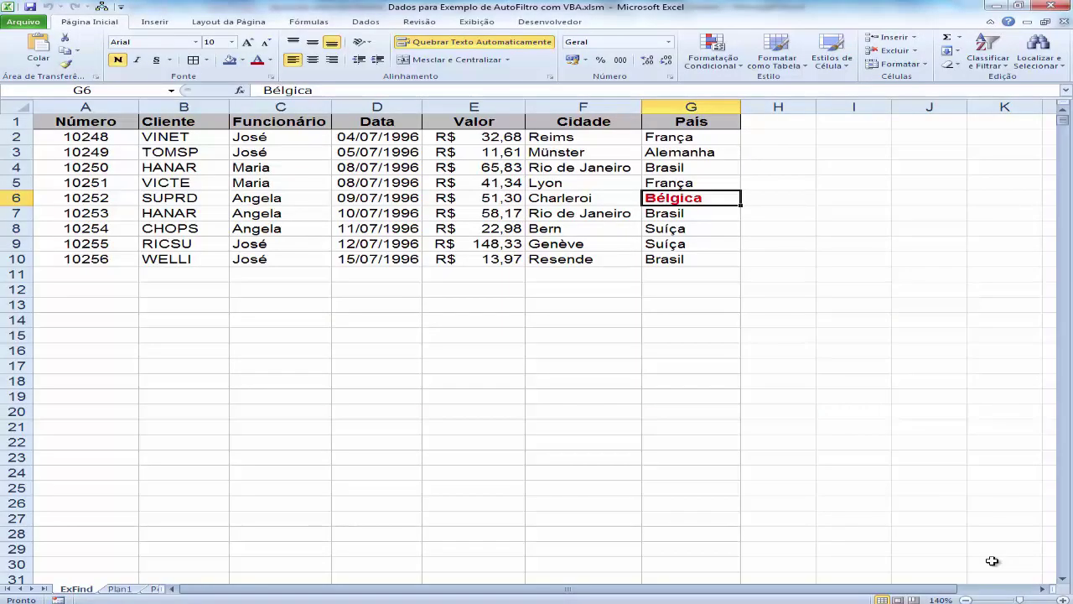
{"action": "mouse_move", "coordinate": [85, 122]}
{"action": "left_mouse_down"}
{"action": "mouse_move", "coordinate": [691, 213]}
{"action": "mouse_move", "coordinate": [691, 260]}
{"action": "left_mouse_up"}
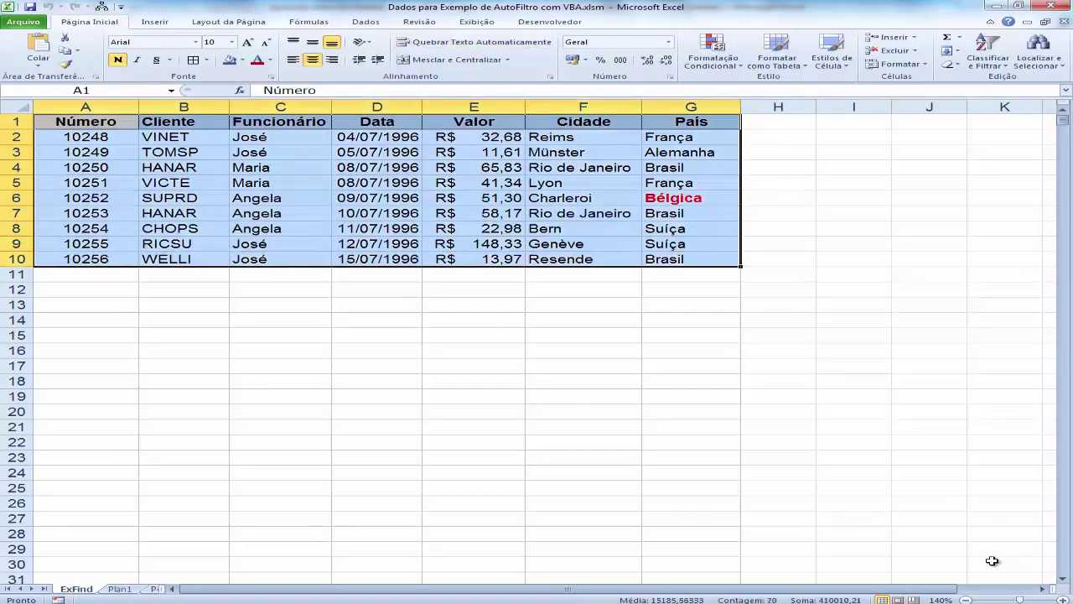
{"action": "key", "text": "ctrl+Home"}
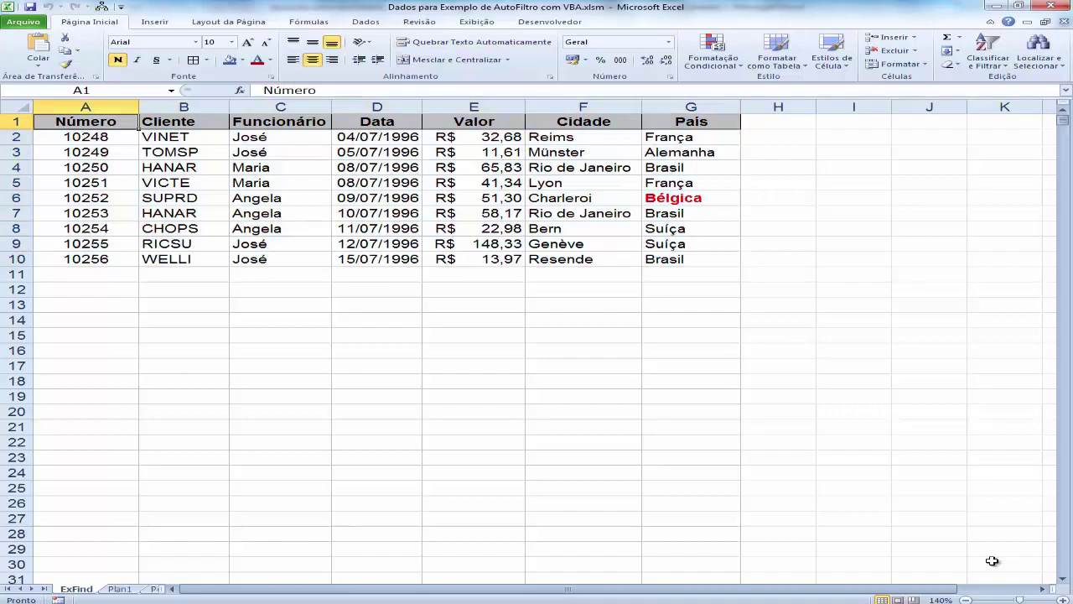
{"action": "key", "text": "alt+Tab"}
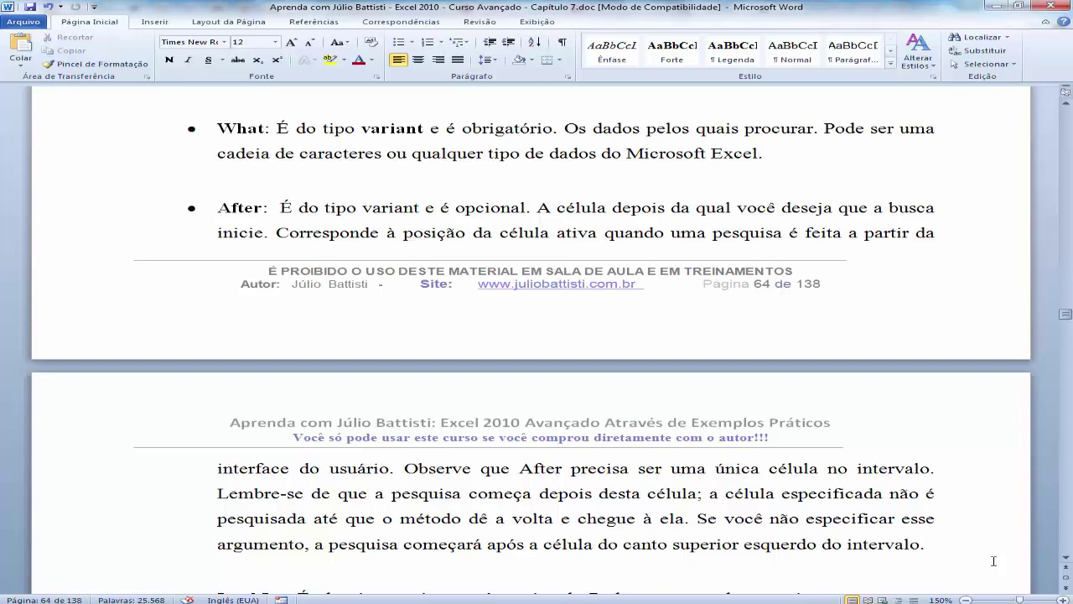
Glance at the AutoFiltro workbook, then return to Word and scroll to the LookIn bullet
{"action": "scroll", "coordinate": [994, 560], "scroll_direction": "down", "scroll_amount": 1}
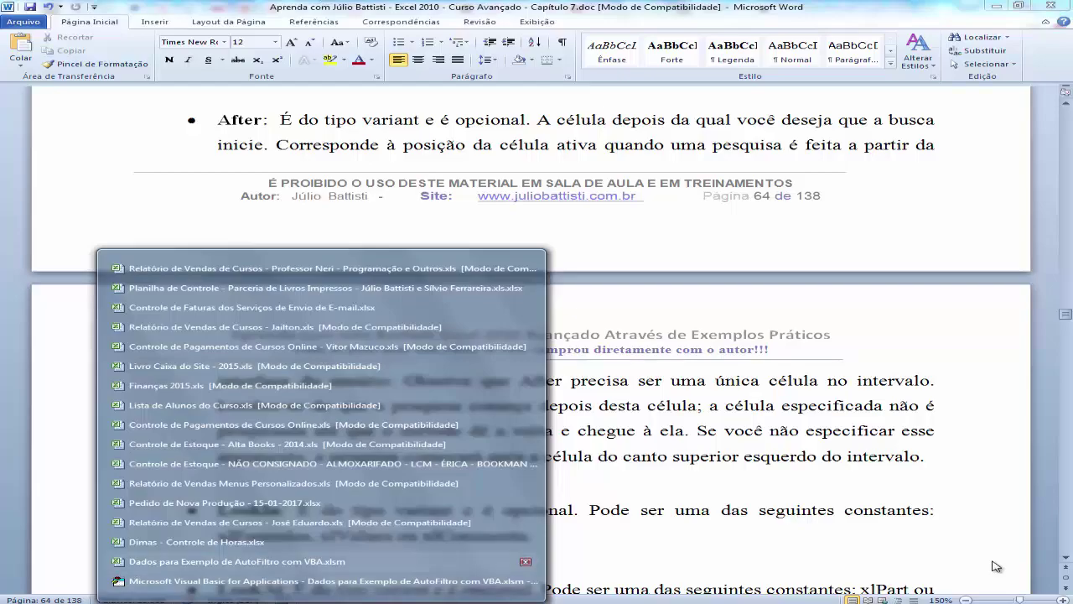
{"action": "key", "text": "Return"}
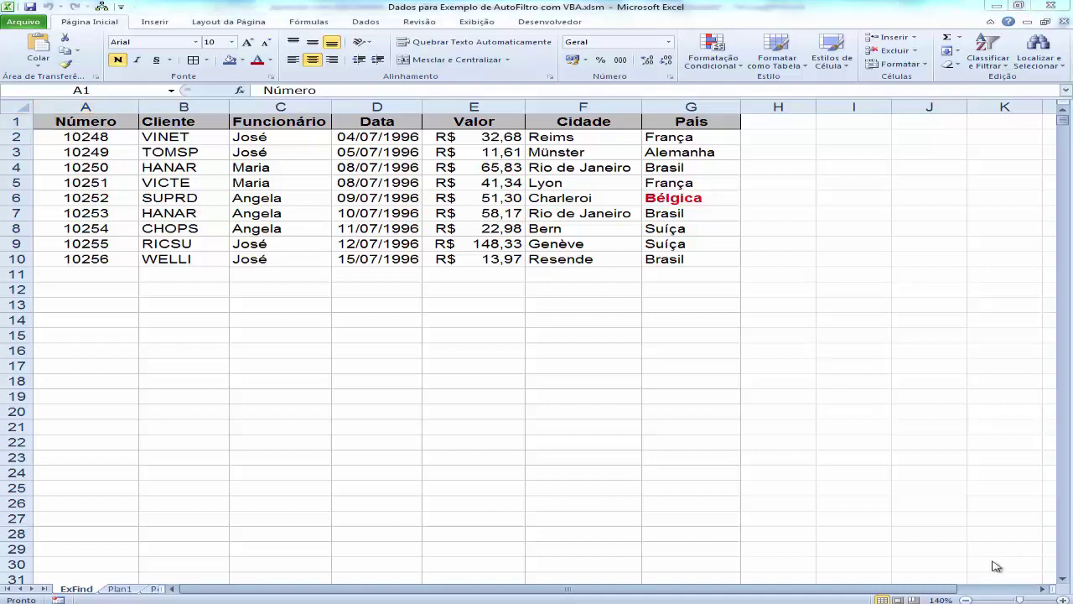
{"action": "mouse_move", "coordinate": [393, 602]}
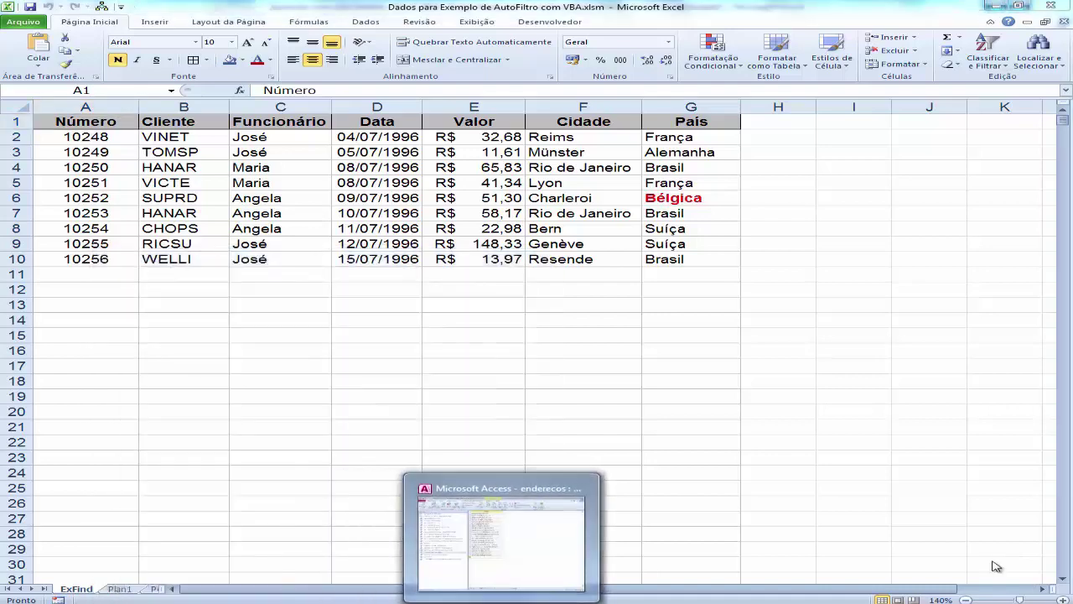
{"action": "left_click", "coordinate": [475, 601]}
{"action": "scroll", "coordinate": [996, 566], "scroll_direction": "down", "scroll_amount": 1}
{"action": "scroll", "coordinate": [993, 561], "scroll_direction": "down", "scroll_amount": 2}
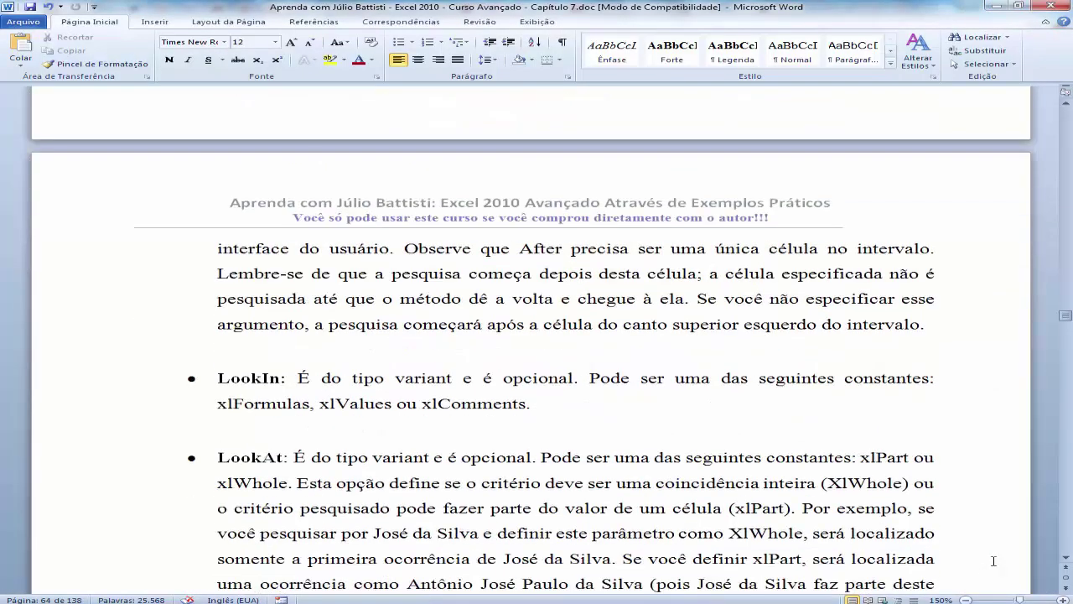
{"action": "scroll", "coordinate": [994, 560], "scroll_direction": "down", "scroll_amount": 3}
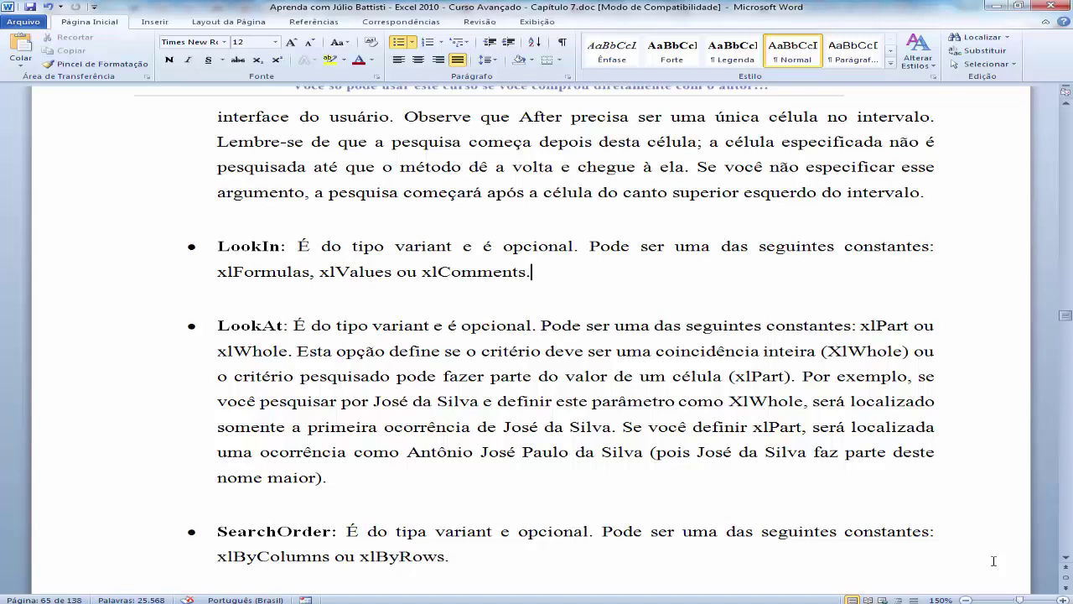
Remove the period after xlComments and bold 'xlFormulas, xlValues ou xlComments'
{"action": "key", "text": "BackSpace"}
{"action": "key", "text": "shift+Home"}
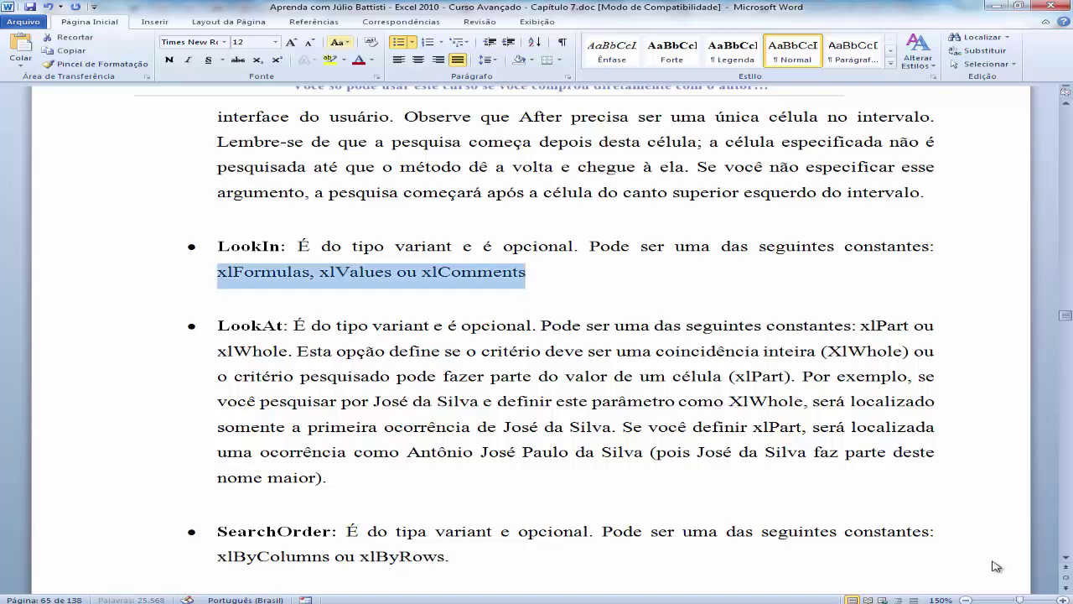
{"action": "key", "text": "ctrl+n"}
{"action": "key", "text": "Left"}
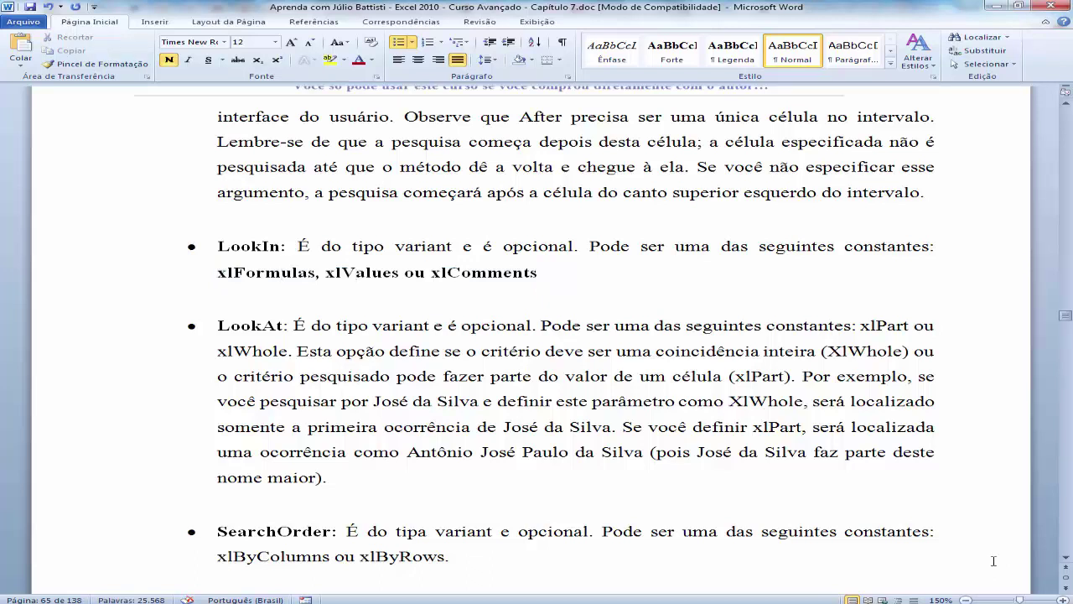
{"action": "key", "text": "super+t"}
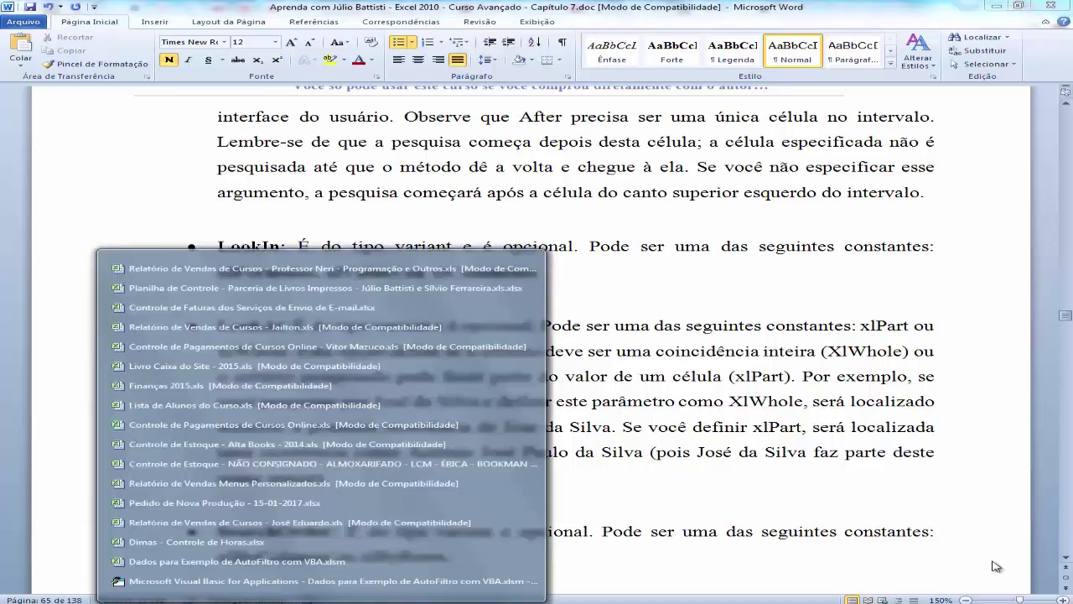
{"action": "key", "text": "Down"}
{"action": "key", "text": "Return"}
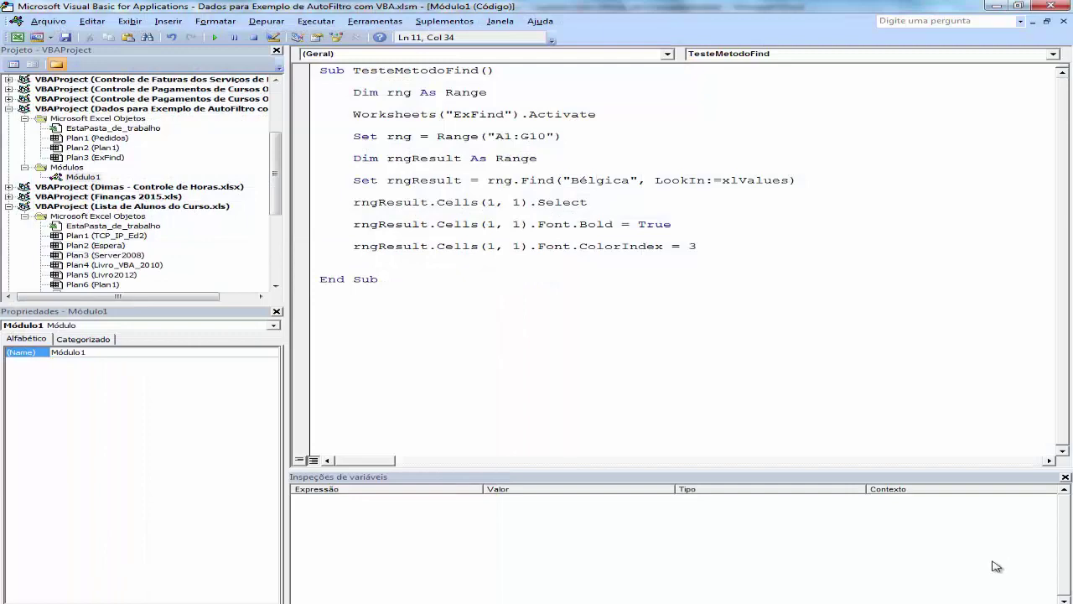
{"action": "key", "text": "super+t"}
{"action": "key", "text": "super+t"}
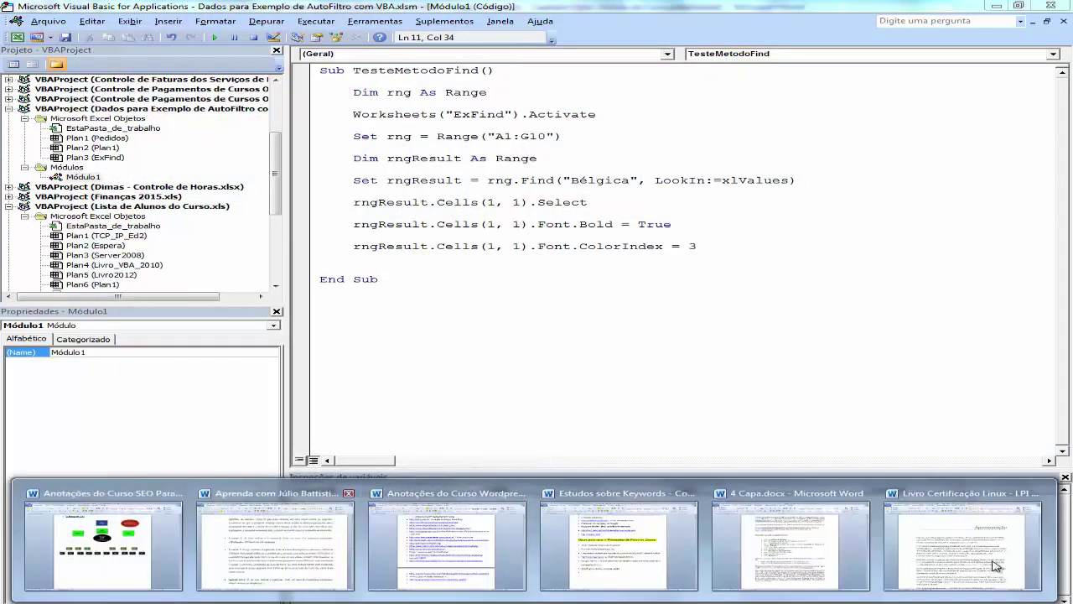
{"action": "key", "text": "Right"}
{"action": "key", "text": "Return"}
{"action": "scroll", "coordinate": [994, 560], "scroll_direction": "down", "scroll_amount": 1}
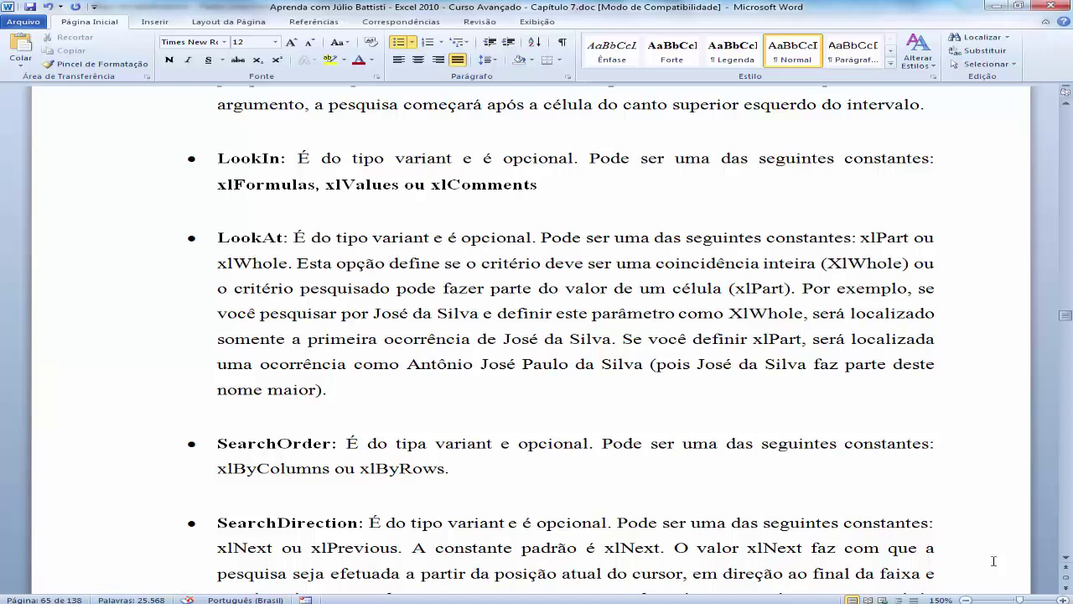
{"action": "key", "text": "shift+F4"}
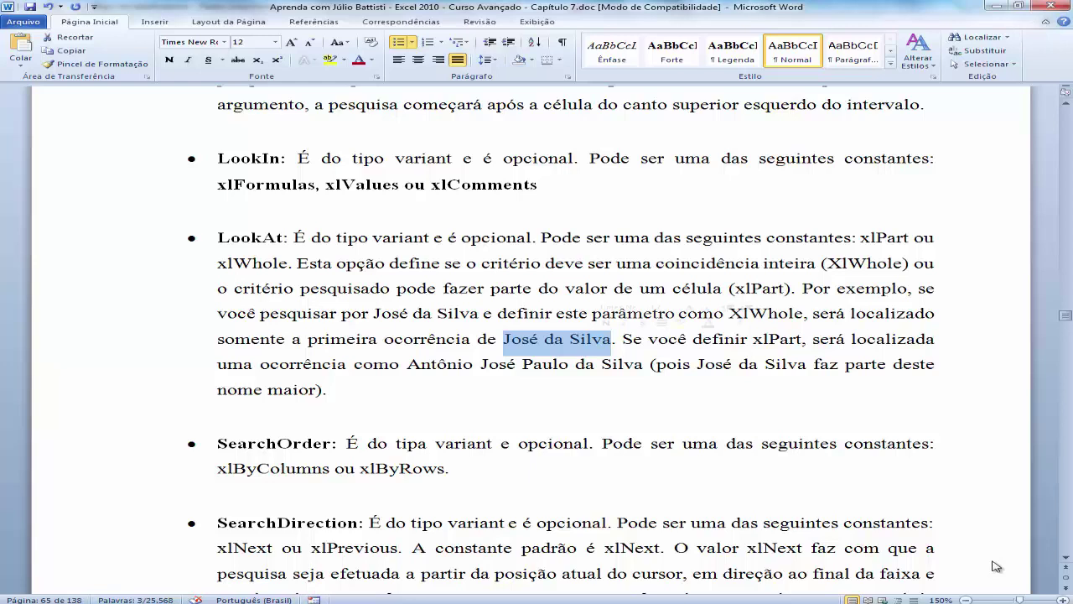
{"action": "key", "text": "Right"}
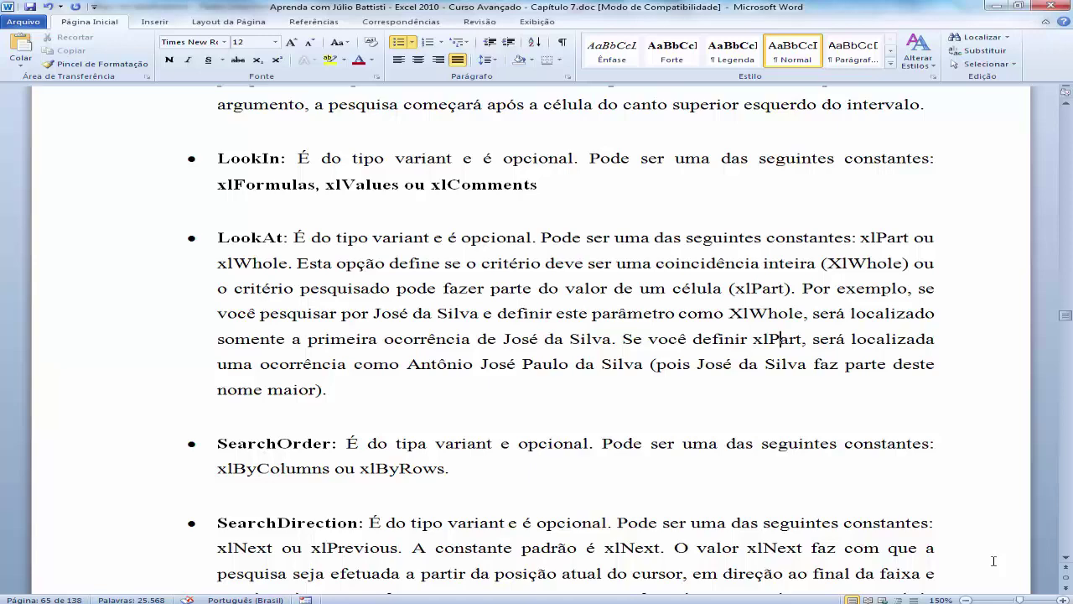
{"action": "scroll", "coordinate": [994, 560], "scroll_direction": "down", "scroll_amount": 2}
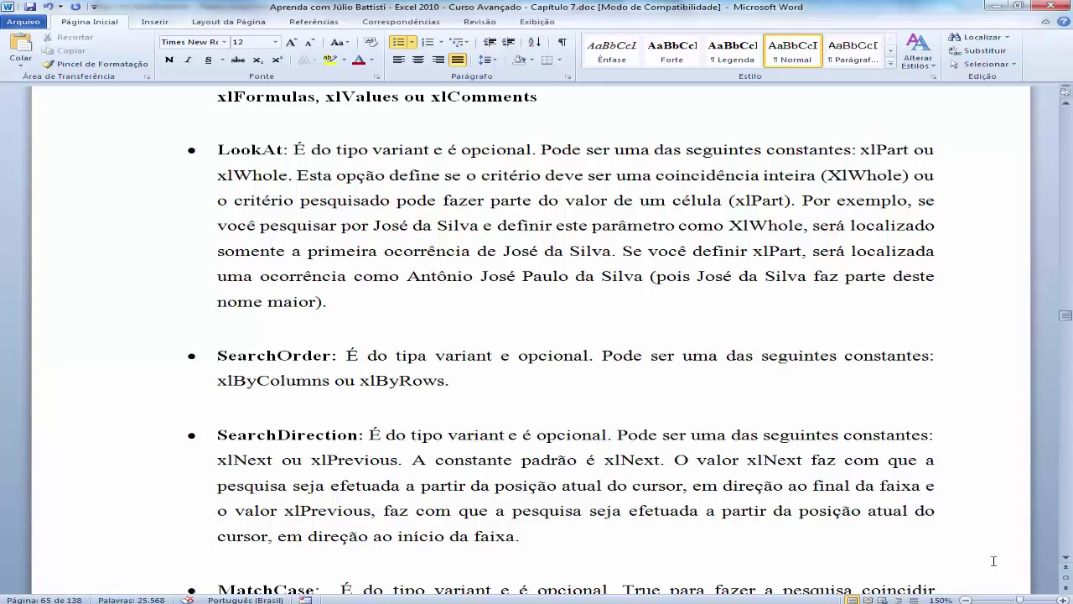
Scroll through the SearchDirection, MatchCase and MatchByte explanations and list the open Excel windows
{"action": "scroll", "coordinate": [994, 560], "scroll_direction": "down", "scroll_amount": 5}
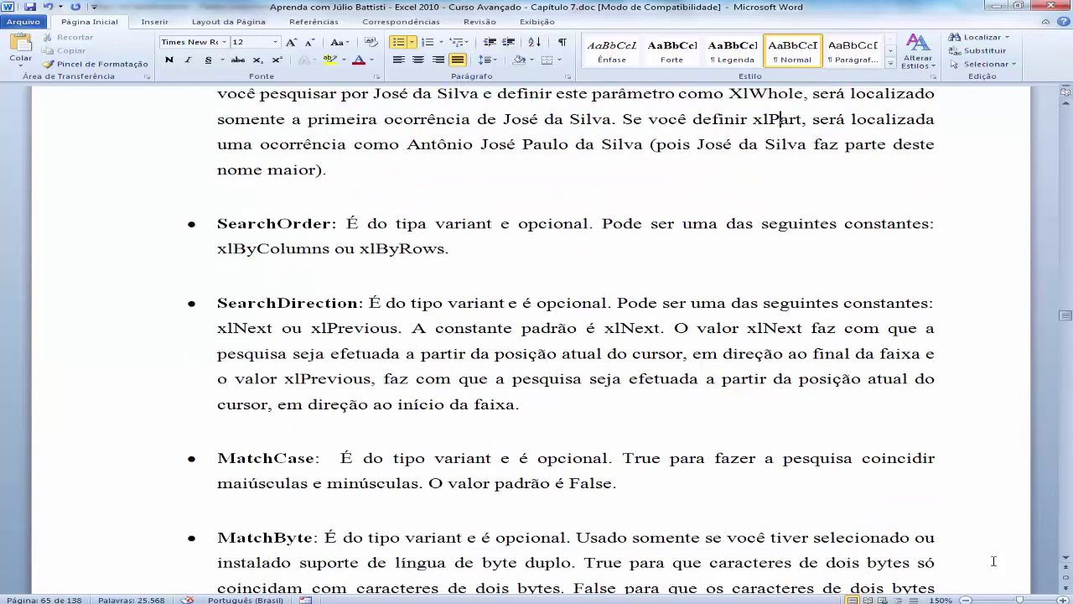
{"action": "scroll", "coordinate": [994, 561], "scroll_direction": "down", "scroll_amount": 2}
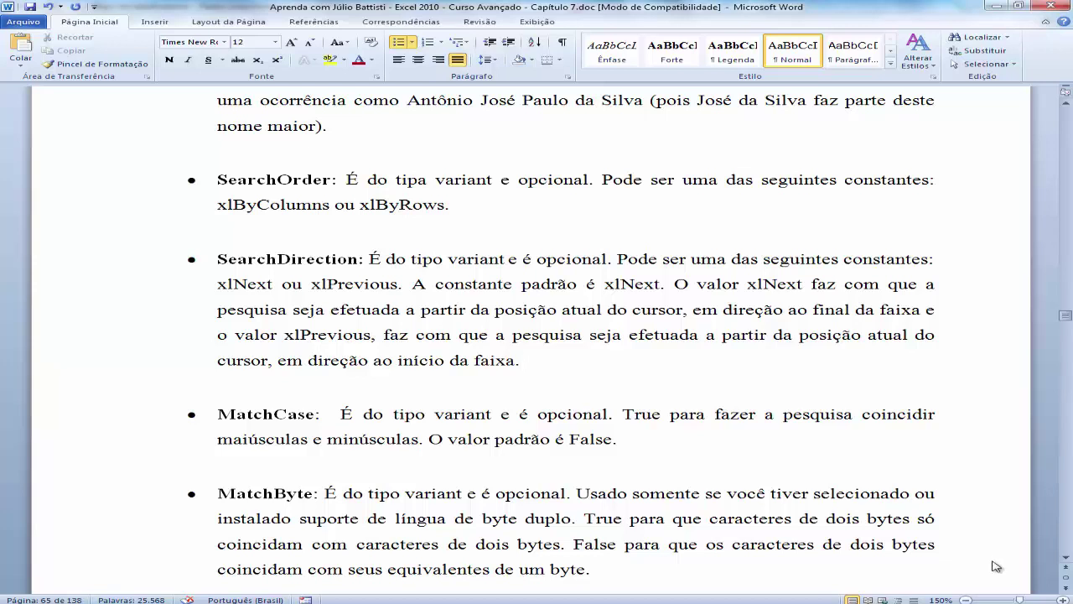
{"action": "key", "text": "super+2"}
Review the TesteMetodoFind macro code in the VBA editor, then return to the Word course document
{"action": "key", "text": "Up"}
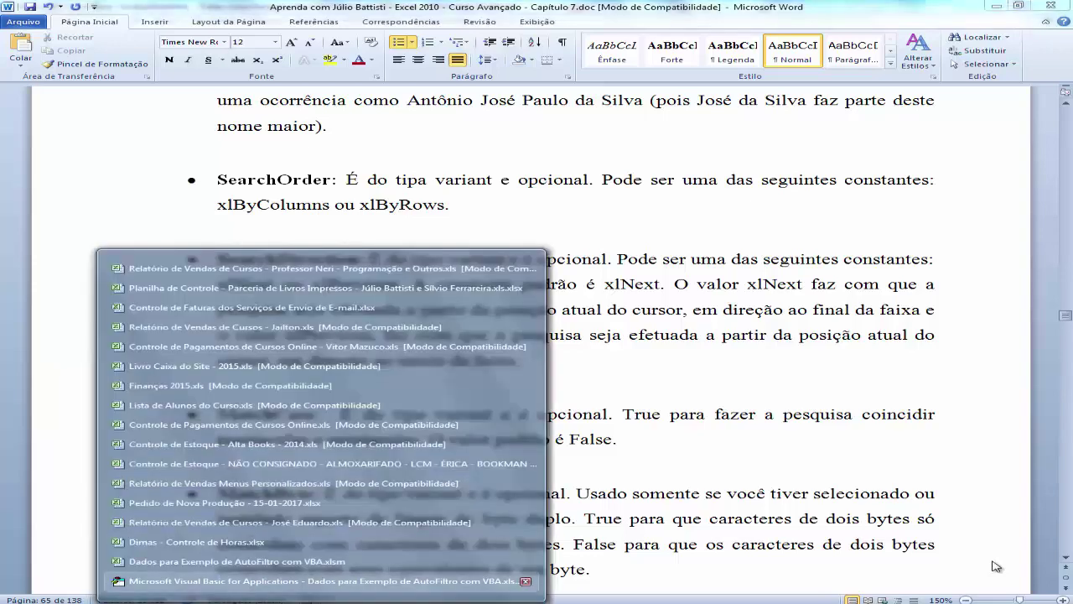
{"action": "key", "text": "Return"}
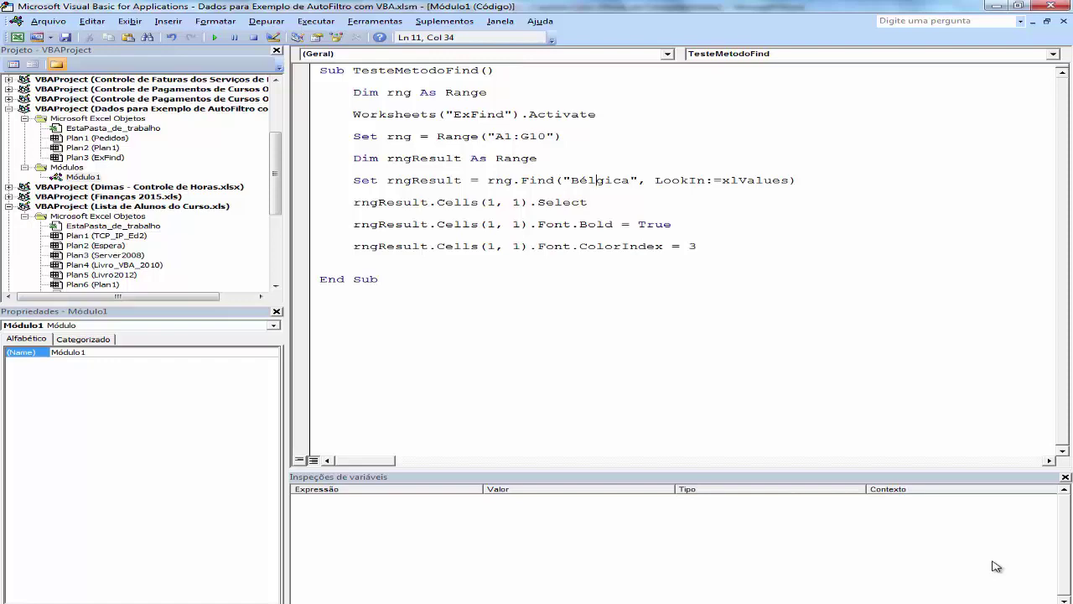
{"action": "mouse_move", "coordinate": [533, 602]}
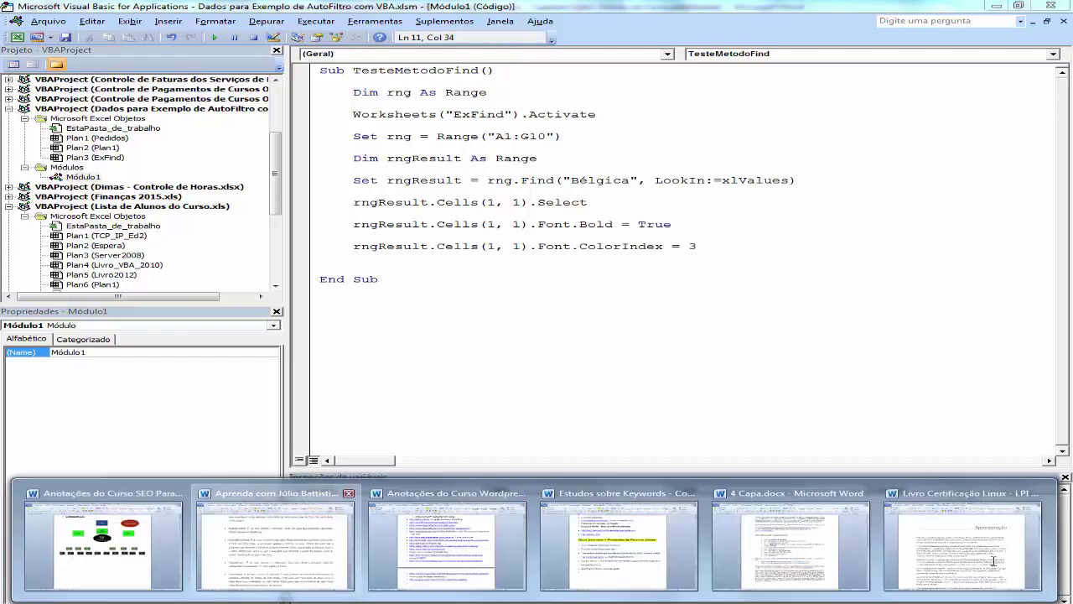
{"action": "left_click", "coordinate": [276, 545]}
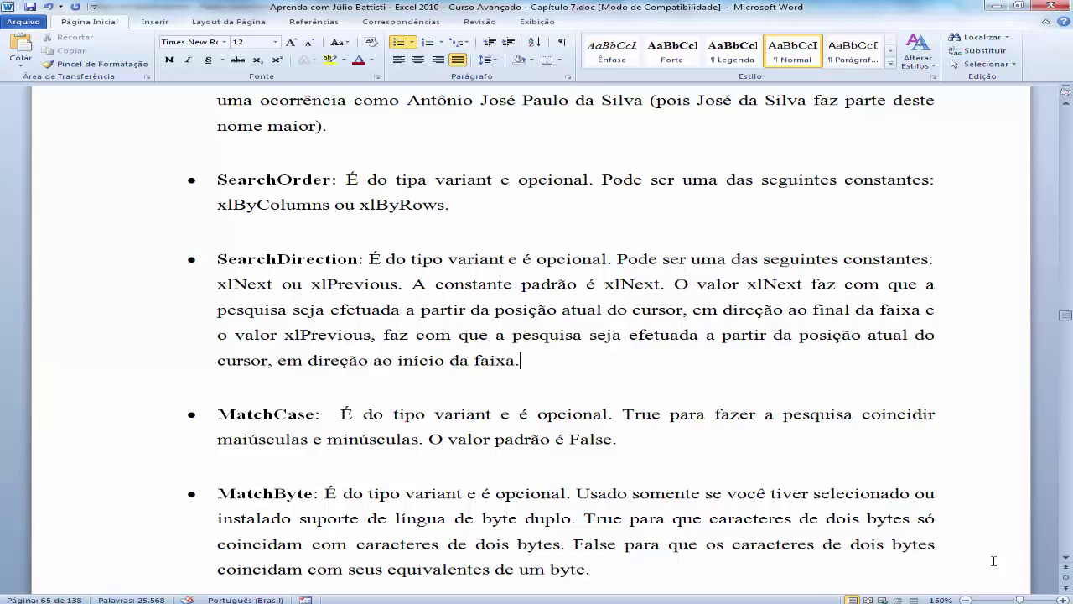
Scroll past the MatchCase and MatchByte sections to the 'Mais algumas observações sobre o método Find' notes
{"action": "scroll", "coordinate": [994, 560], "scroll_direction": "down", "scroll_amount": 1}
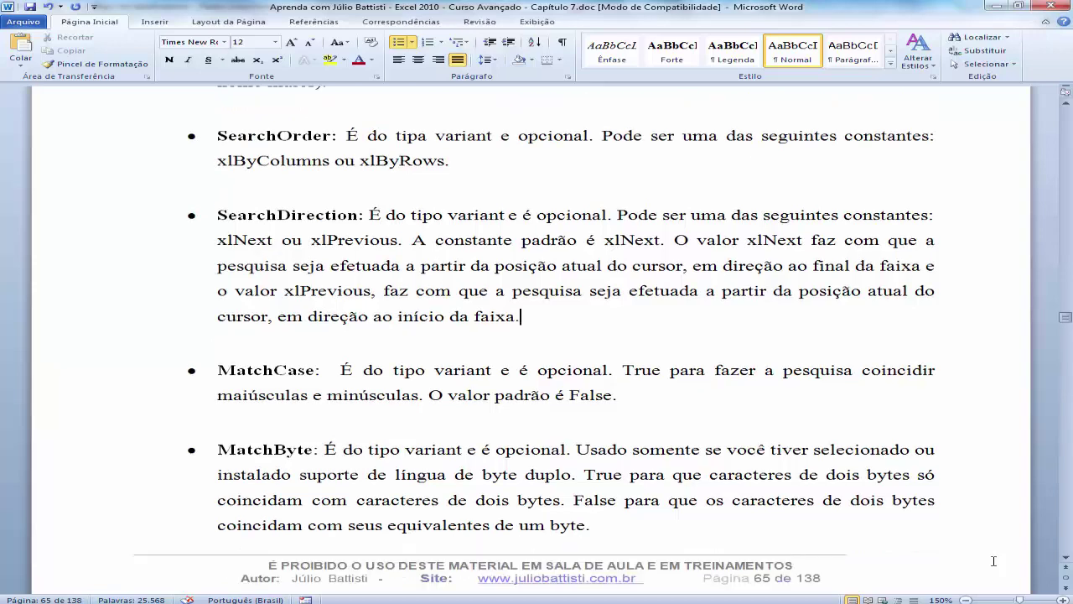
{"action": "scroll", "coordinate": [993, 561], "scroll_direction": "down", "scroll_amount": 2}
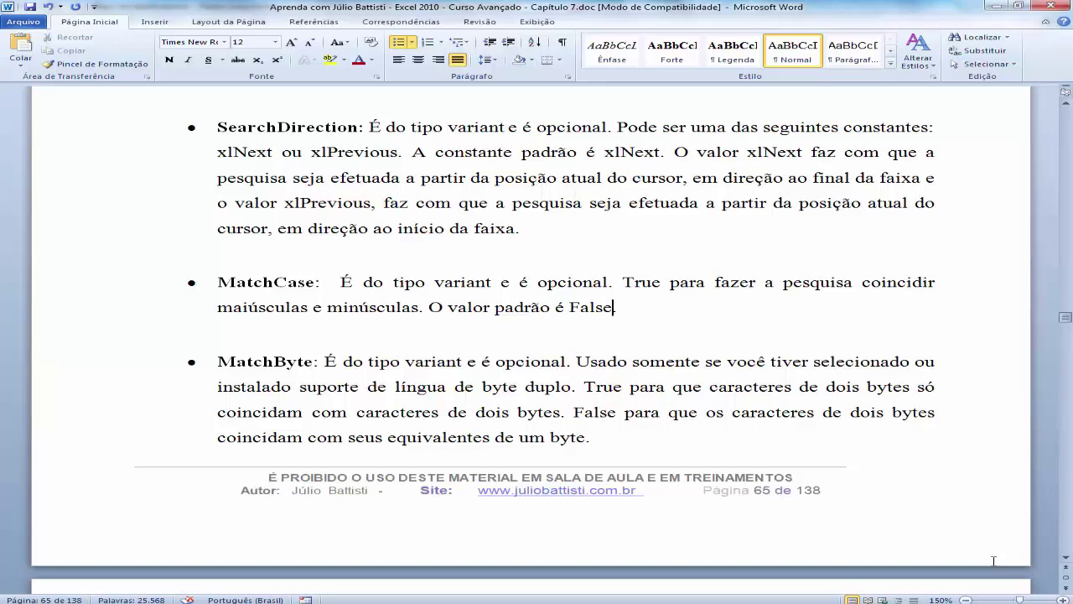
{"action": "scroll", "coordinate": [994, 560], "scroll_direction": "down", "scroll_amount": 3}
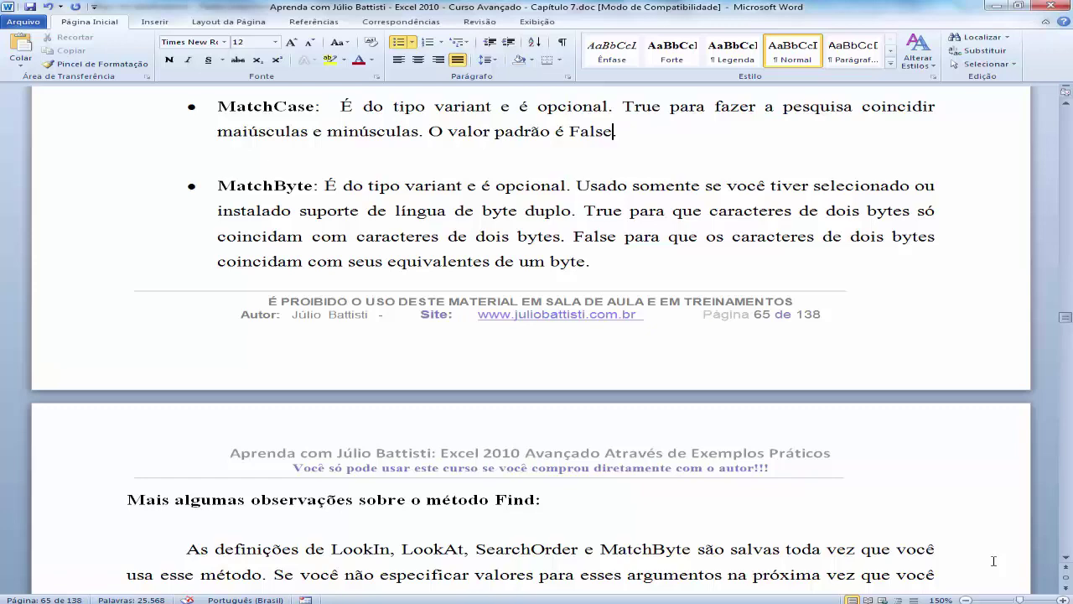
{"action": "scroll", "coordinate": [994, 560], "scroll_direction": "down", "scroll_amount": 4}
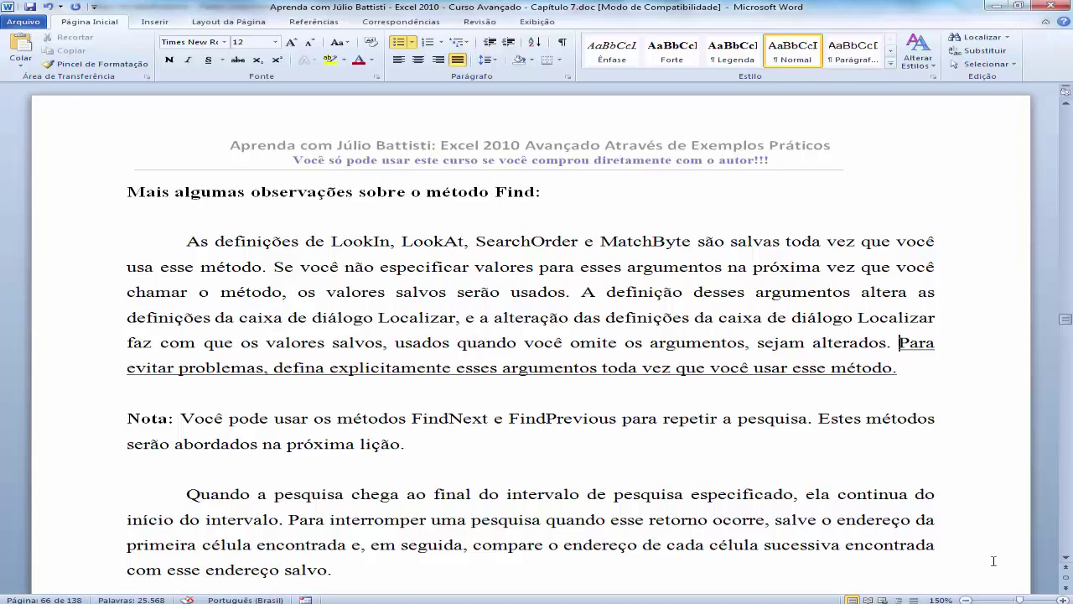
Make the underlined sentence 'Para evitar problemas…' about setting Find arguments explicitly bold
{"action": "key", "text": "ctrl+shift+Down"}
{"action": "key", "text": "ctrl+n"}
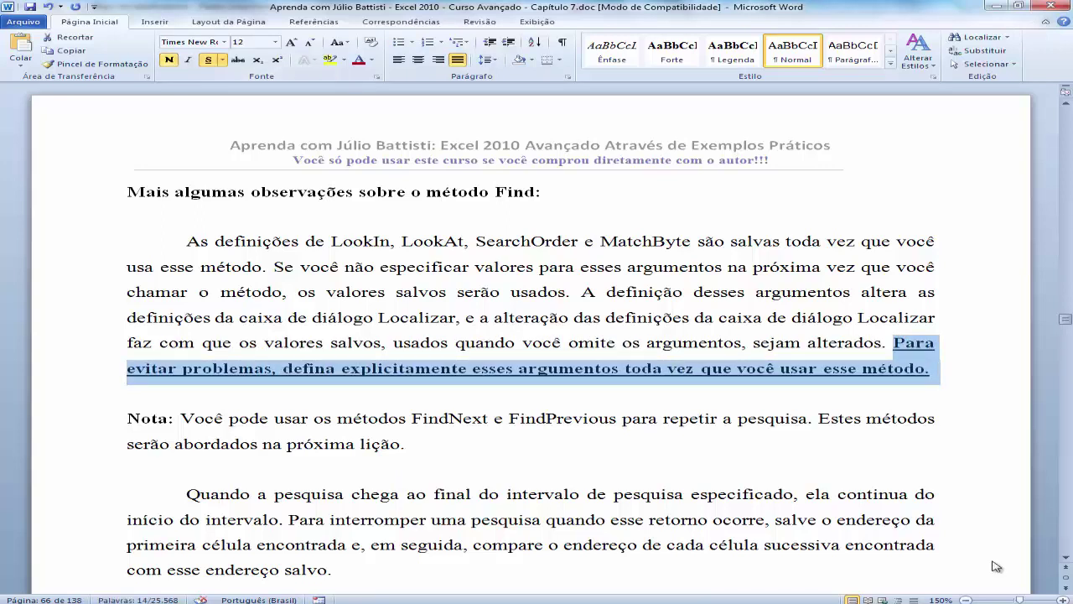
{"action": "key", "text": "Up"}
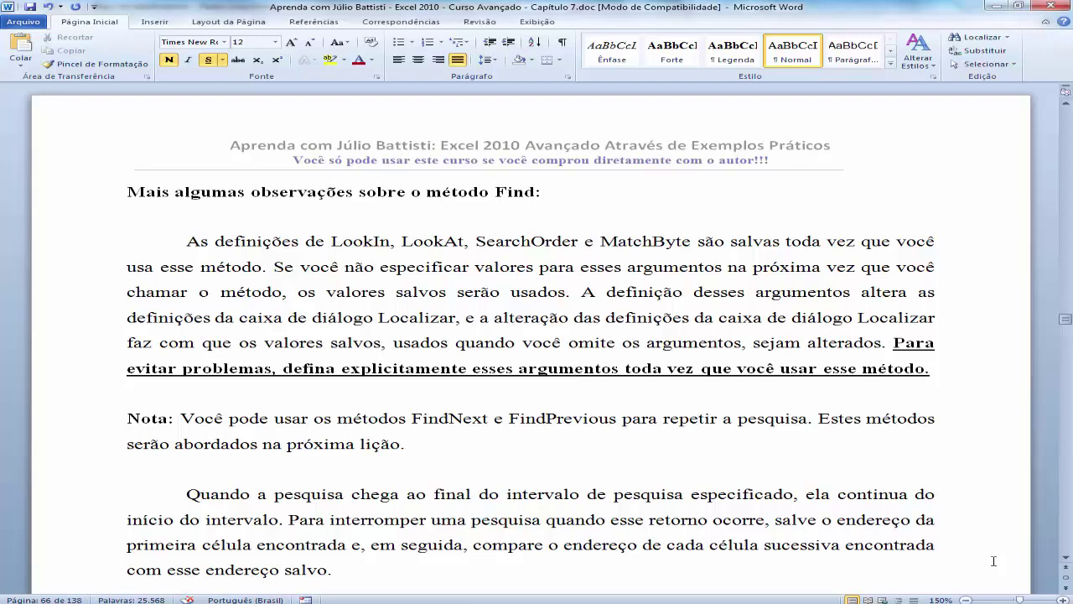
{"action": "scroll", "coordinate": [994, 560], "scroll_direction": "down", "scroll_amount": 1}
{"action": "scroll", "coordinate": [994, 561], "scroll_direction": "down", "scroll_amount": 1}
{"action": "scroll", "coordinate": [994, 560], "scroll_direction": "down", "scroll_amount": 1}
Scroll to the page 66 Like example that changes 'Cour*' fonts in A1:C5 to Times New Roman
{"action": "scroll", "coordinate": [994, 561], "scroll_direction": "down", "scroll_amount": 1}
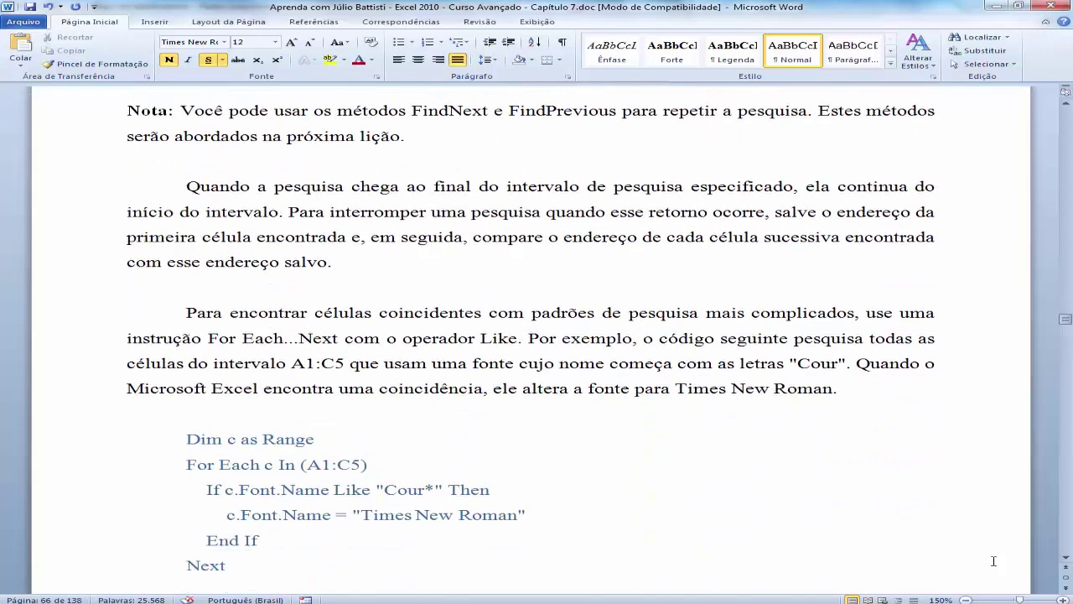
{"action": "scroll", "coordinate": [993, 560], "scroll_direction": "down", "scroll_amount": 1}
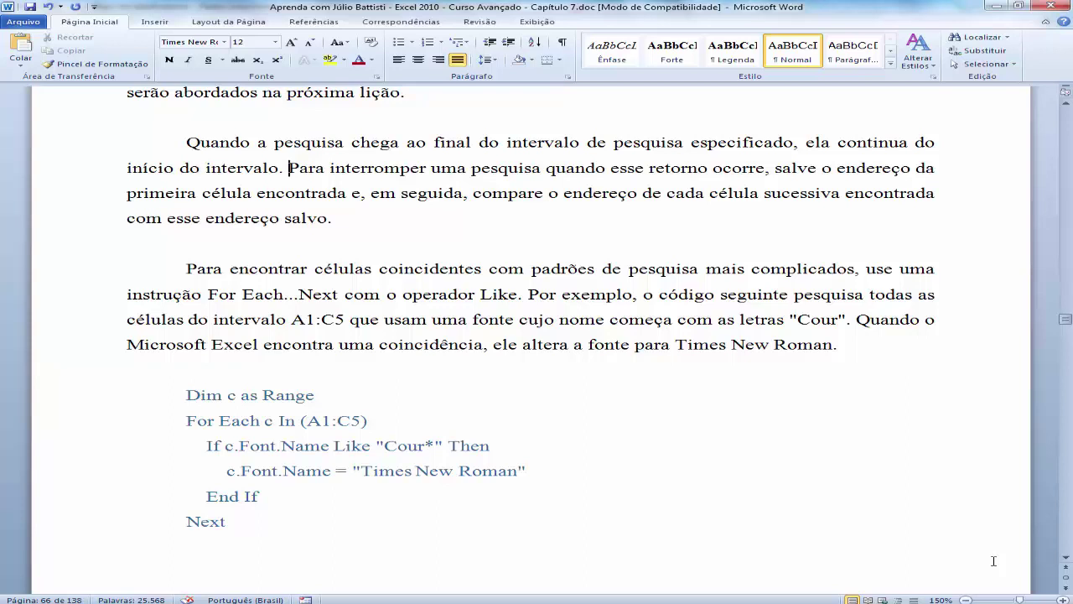
{"action": "scroll", "coordinate": [994, 560], "scroll_direction": "down", "scroll_amount": 1}
{"action": "scroll", "coordinate": [994, 560], "scroll_direction": "down", "scroll_amount": 1}
{"action": "scroll", "coordinate": [993, 560], "scroll_direction": "down", "scroll_amount": 1}
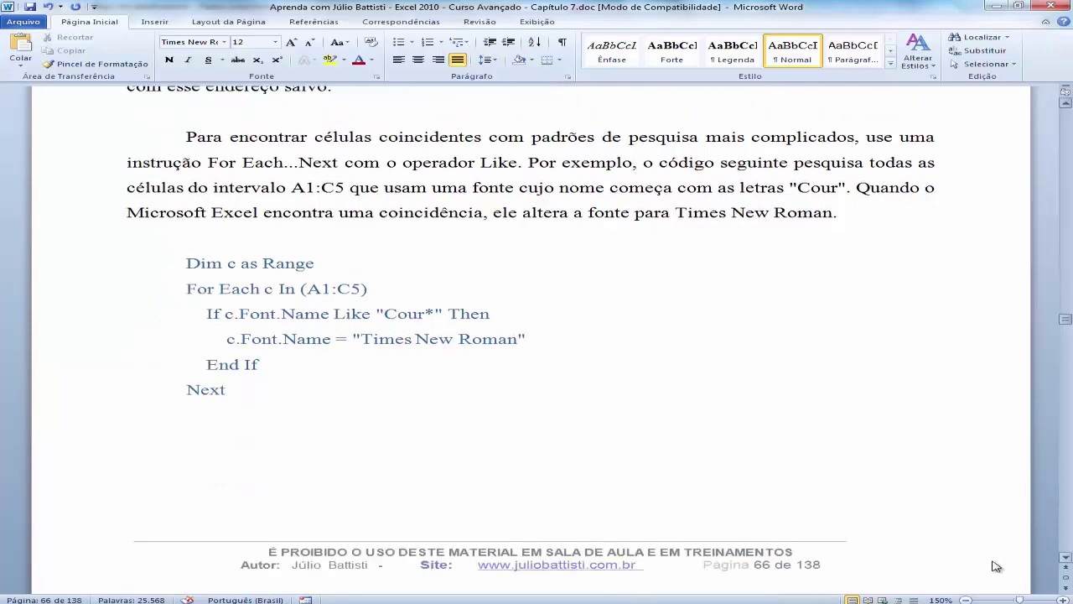
{"action": "scroll", "coordinate": [996, 566], "scroll_direction": "down", "scroll_amount": 1}
{"action": "scroll", "coordinate": [996, 566], "scroll_direction": "down", "scroll_amount": 1}
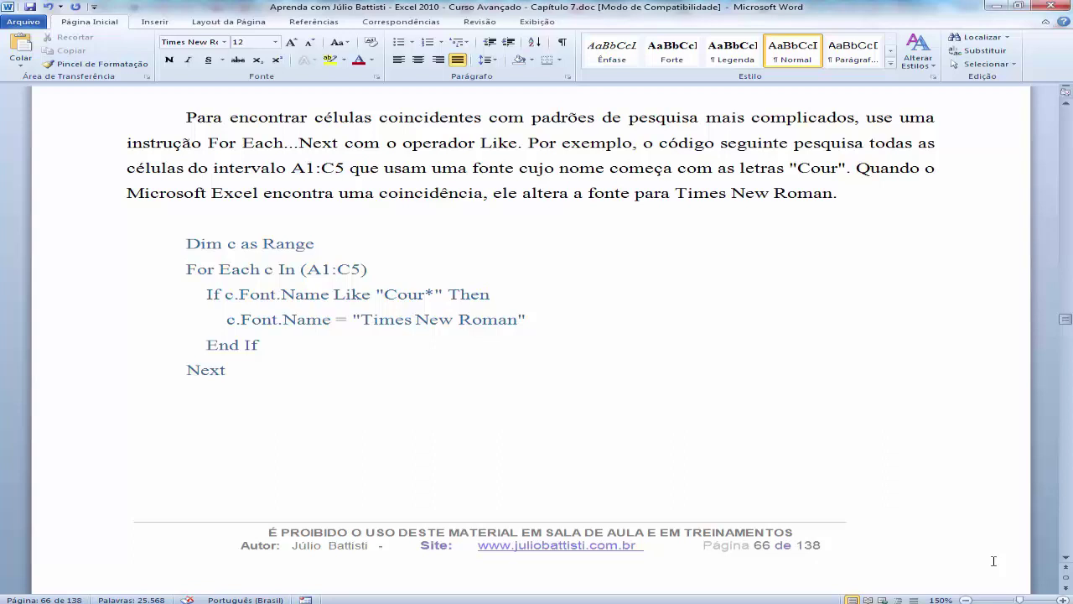
{"action": "left_click", "coordinate": [265, 269]}
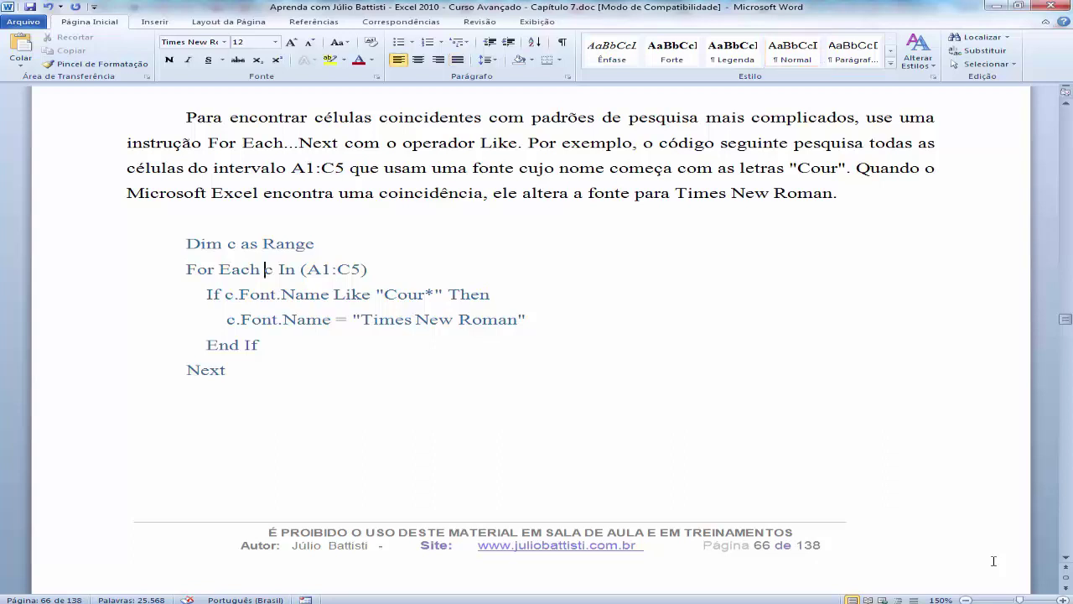
{"action": "key", "text": "shift+Right"}
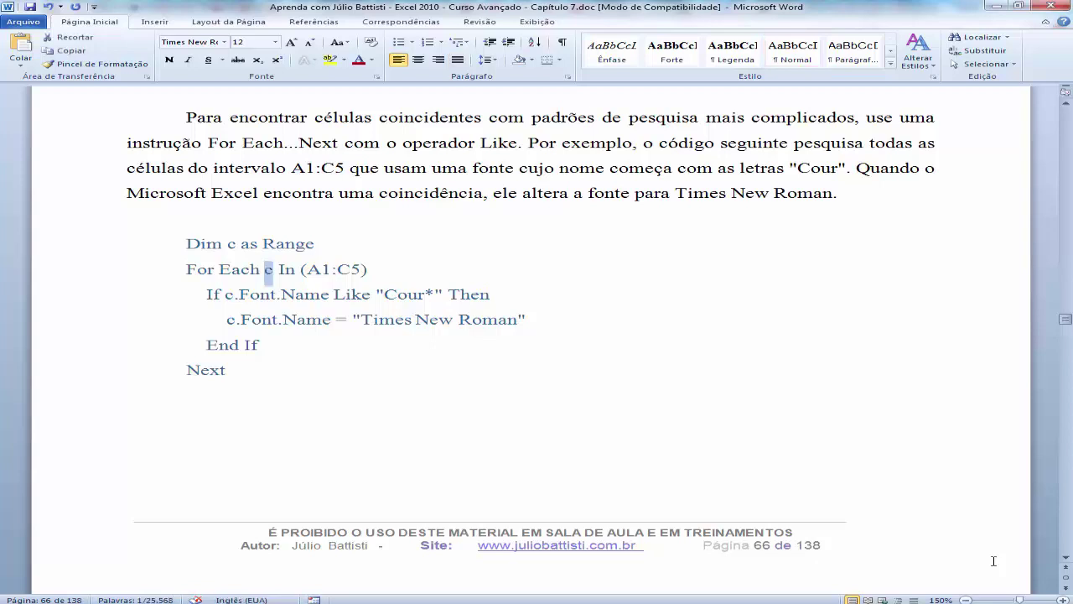
{"action": "key", "text": "Left"}
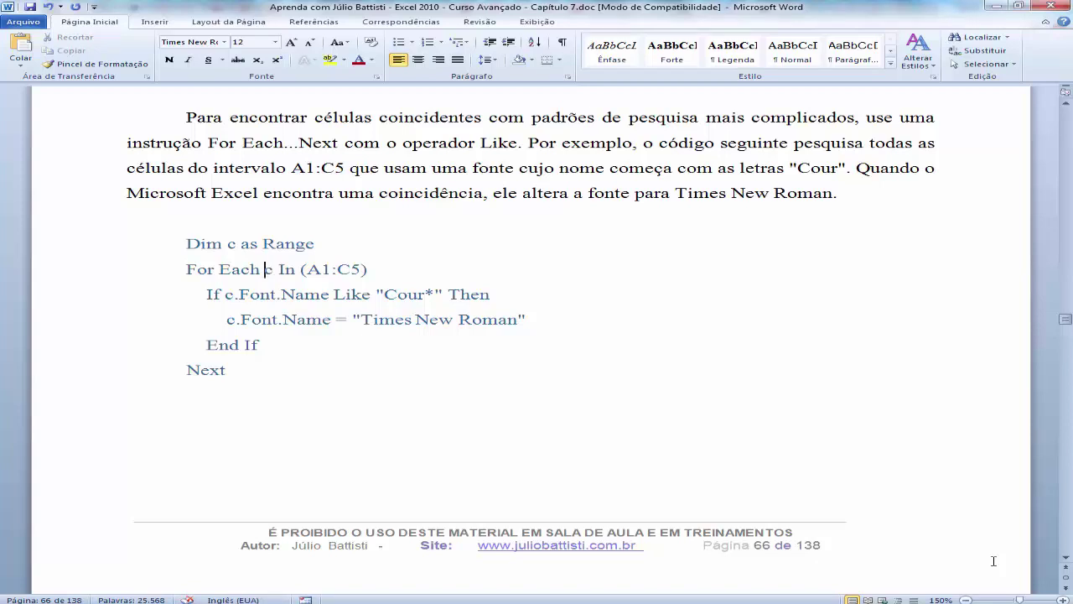
{"action": "key", "text": "Down"}
{"action": "key", "text": "Right"}
{"action": "key", "text": "Right"}
{"action": "key", "text": "Right"}
{"action": "key", "text": "shift+Right"}
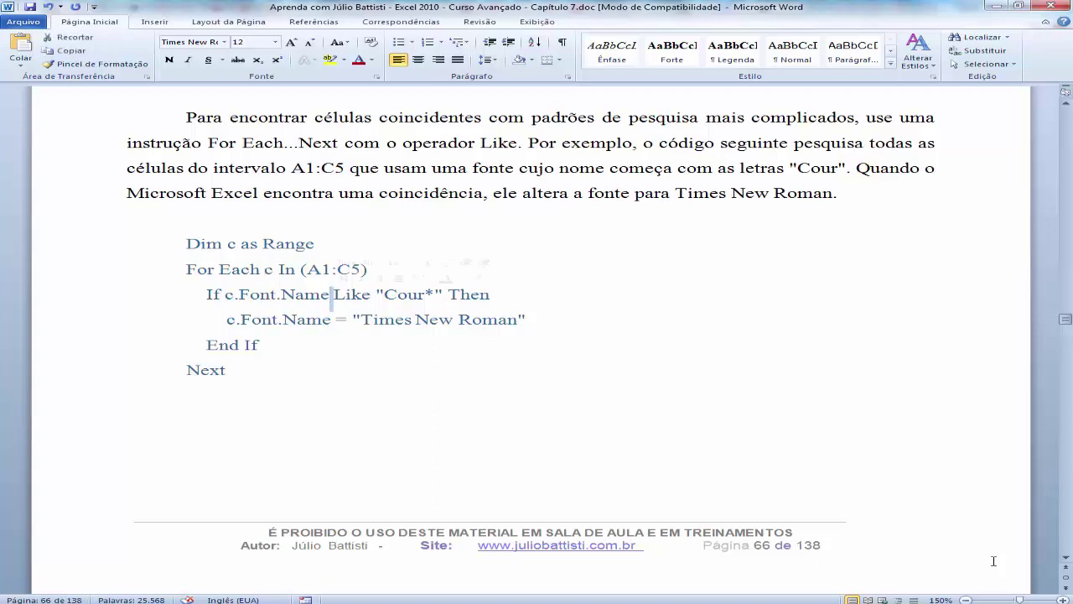
{"action": "key", "text": "Right"}
{"action": "key", "text": "Right"}
{"action": "key", "text": "Right"}
{"action": "key", "text": "Right"}
{"action": "key", "text": "shift+Right"}
{"action": "key", "text": "shift+Right"}
{"action": "key", "text": "shift+Right"}
{"action": "key", "text": "shift+Right"}
{"action": "key", "text": "Right"}
{"action": "key", "text": "shift+Left"}
{"action": "key", "text": "shift+Left"}
{"action": "key", "text": "shift+Left"}
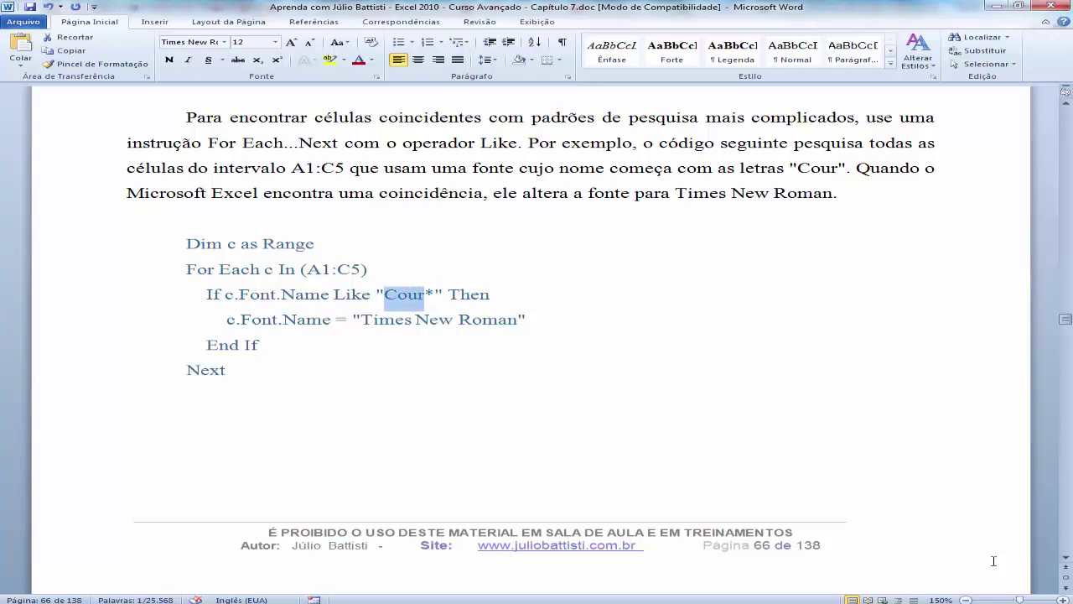
{"action": "key", "text": "Right"}
{"action": "key", "text": "Right"}
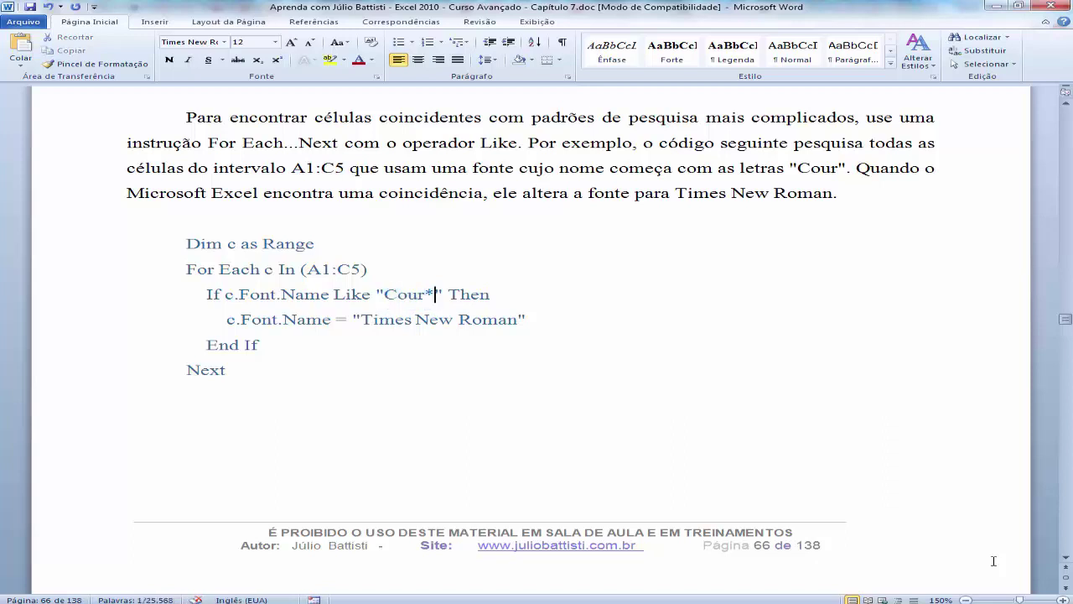
{"action": "key", "text": "Down"}
{"action": "key", "text": "Down"}
{"action": "key", "text": "Up"}
{"action": "key", "text": "Left"}
{"action": "key", "text": "Left"}
{"action": "key", "text": "Left"}
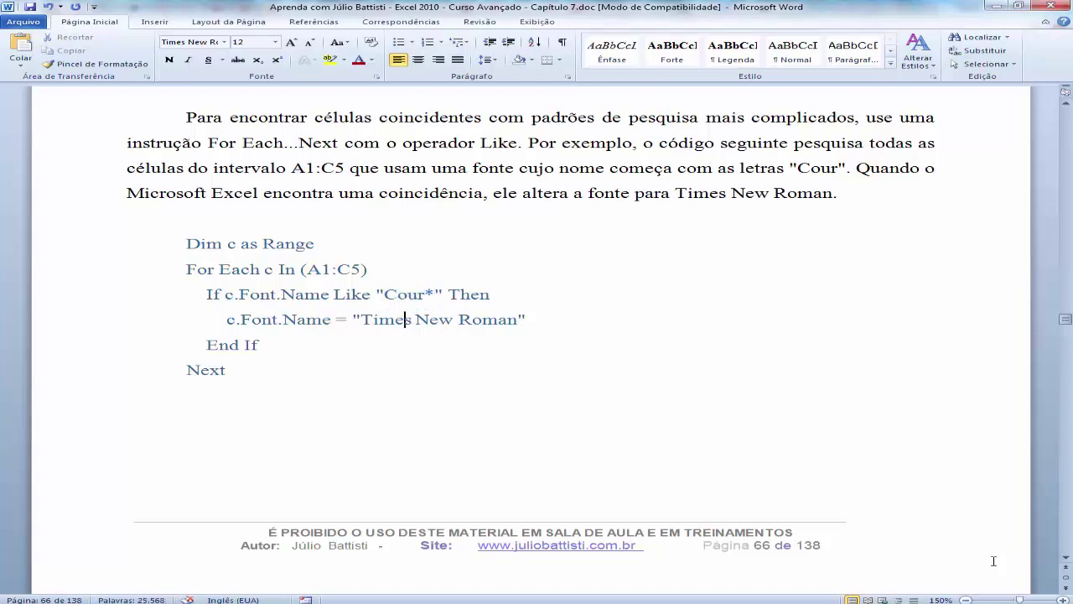
{"action": "key", "text": "Left"}
{"action": "key", "text": "Left"}
{"action": "key", "text": "Left"}
{"action": "key", "text": "Left"}
{"action": "key", "text": "Left"}
{"action": "key", "text": "Down"}
{"action": "key", "text": "Down"}
{"action": "key", "text": "Up"}
{"action": "key", "text": "Down"}
{"action": "left_click_drag", "start_coordinate": [385, 295], "coordinate": [425, 294]}
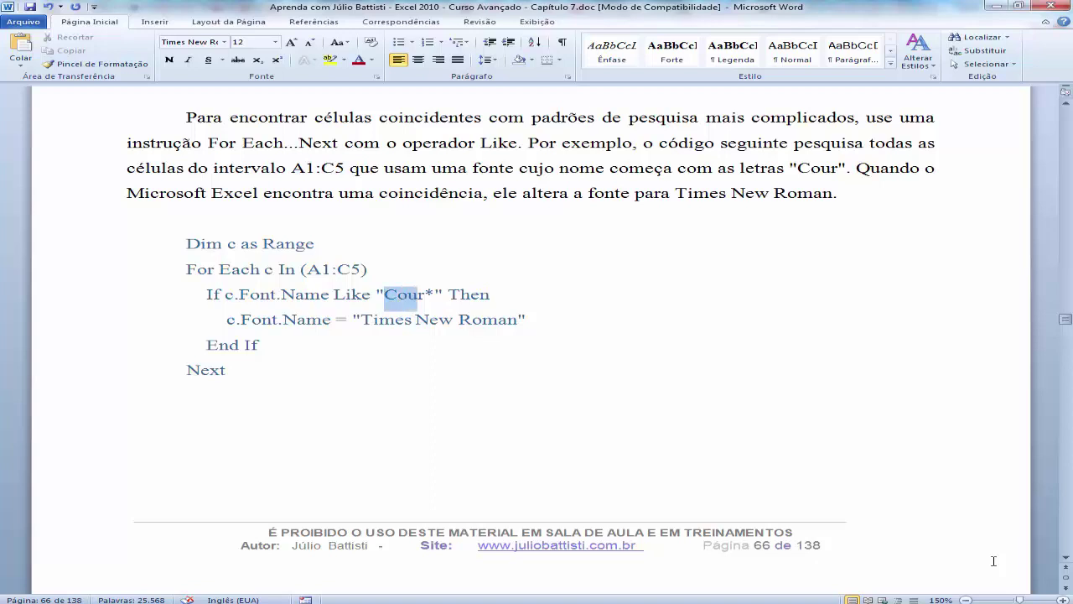
{"action": "left_click", "coordinate": [403, 319]}
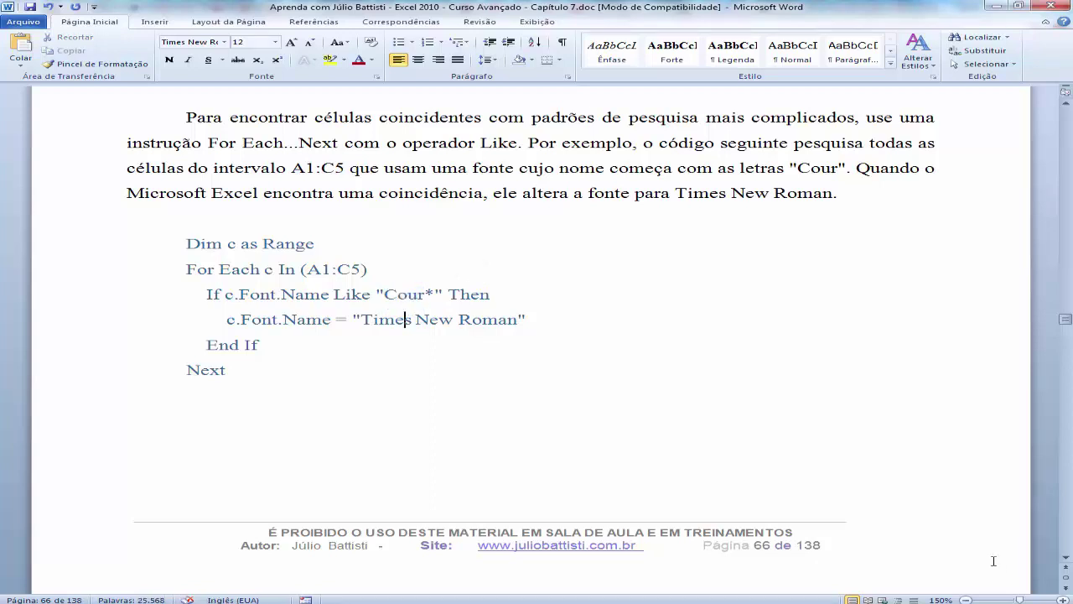
{"action": "key", "text": "Down"}
{"action": "key", "text": "Down"}
{"action": "key", "text": "Down"}
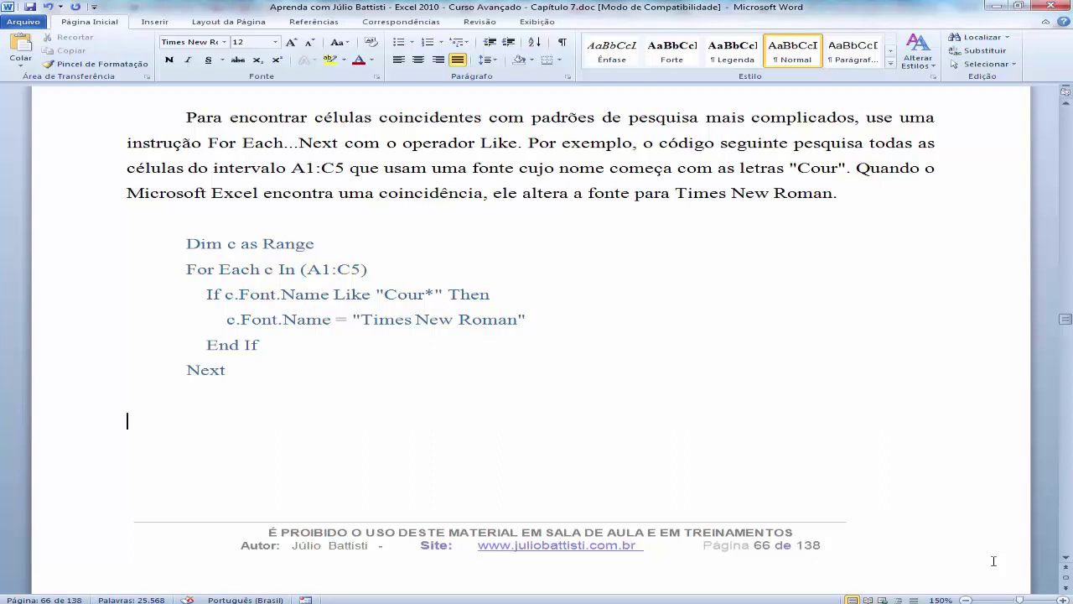
{"action": "key", "text": "Up"}
{"action": "key", "text": "Up"}
{"action": "key", "text": "Up"}
{"action": "key", "text": "Left"}
{"action": "key", "text": "Left"}
{"action": "key", "text": "Left"}
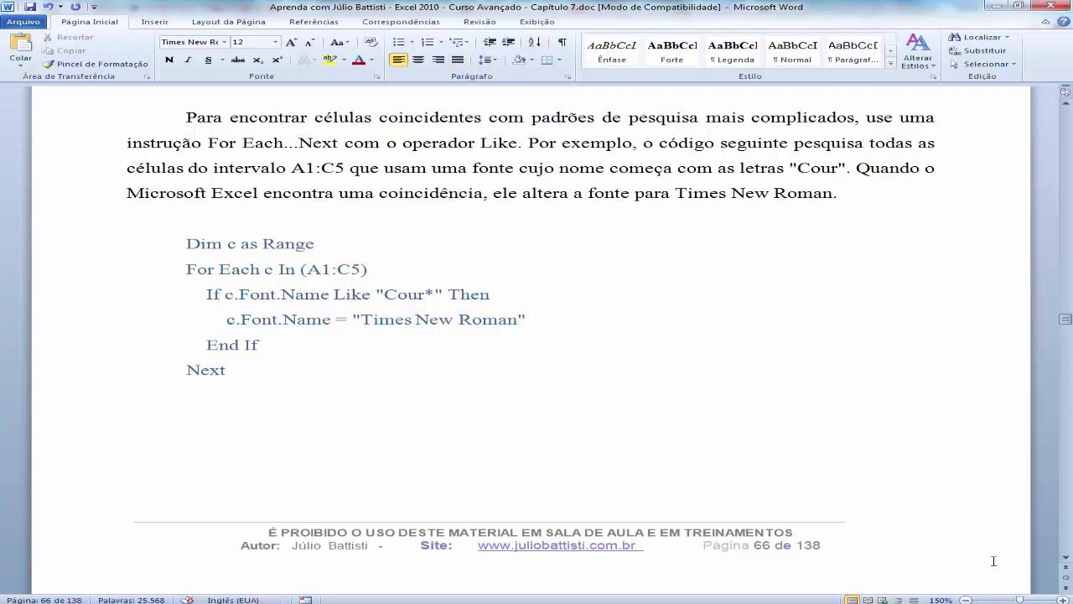
{"action": "key", "text": "Down"}
{"action": "key", "text": "Down"}
{"action": "key", "text": "Down"}
{"action": "key", "text": "shift+Up"}
{"action": "key", "text": "shift+Up"}
{"action": "key", "text": "shift+Up"}
{"action": "key", "text": "shift+Home"}
{"action": "key", "text": "Down"}
{"action": "key", "text": "Down"}
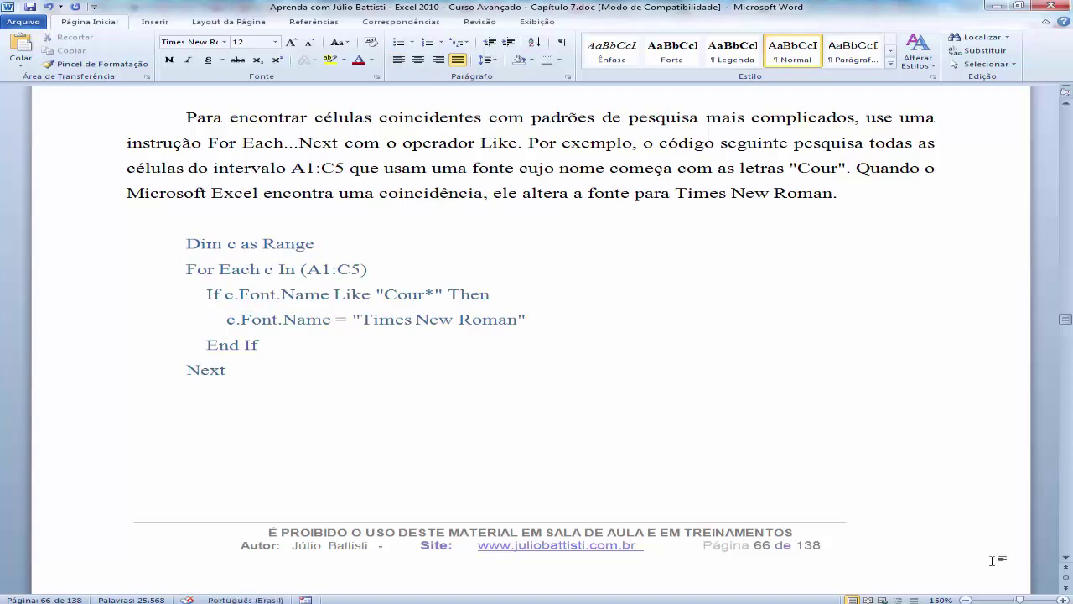